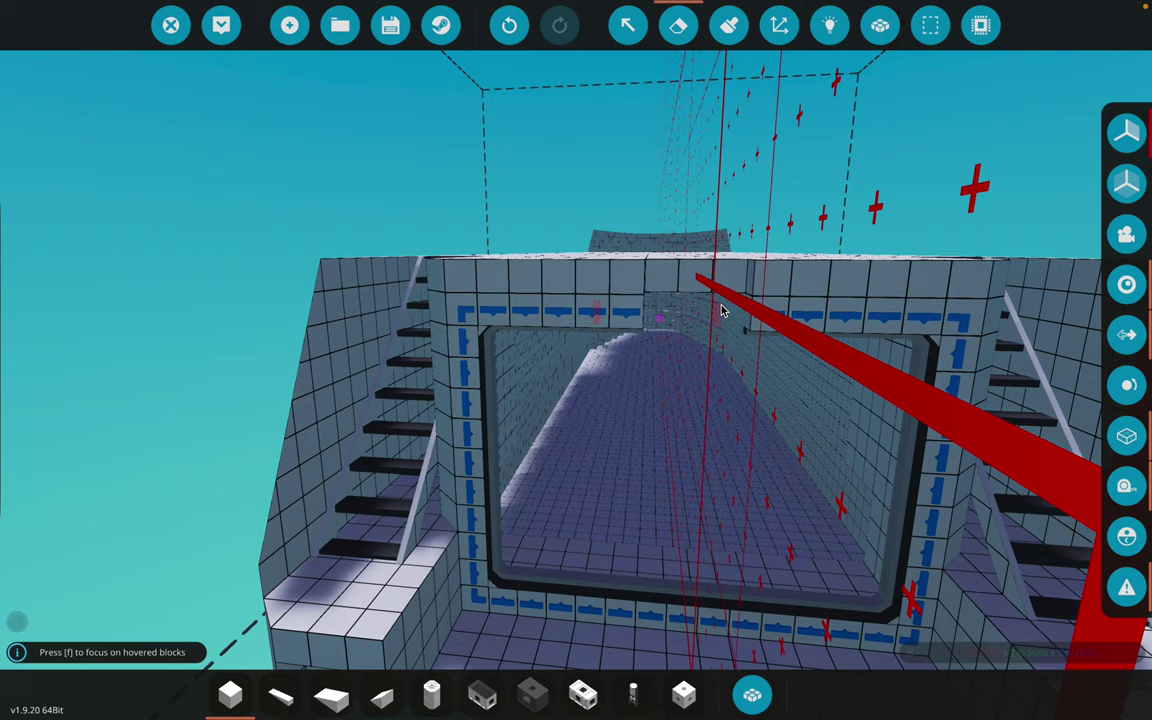
Find a door component in the inventory, rotate it and mount it in the gap above the middle of the door frame.
{"action": "key", "text": "p"}
{"action": "type", "text": "q"}
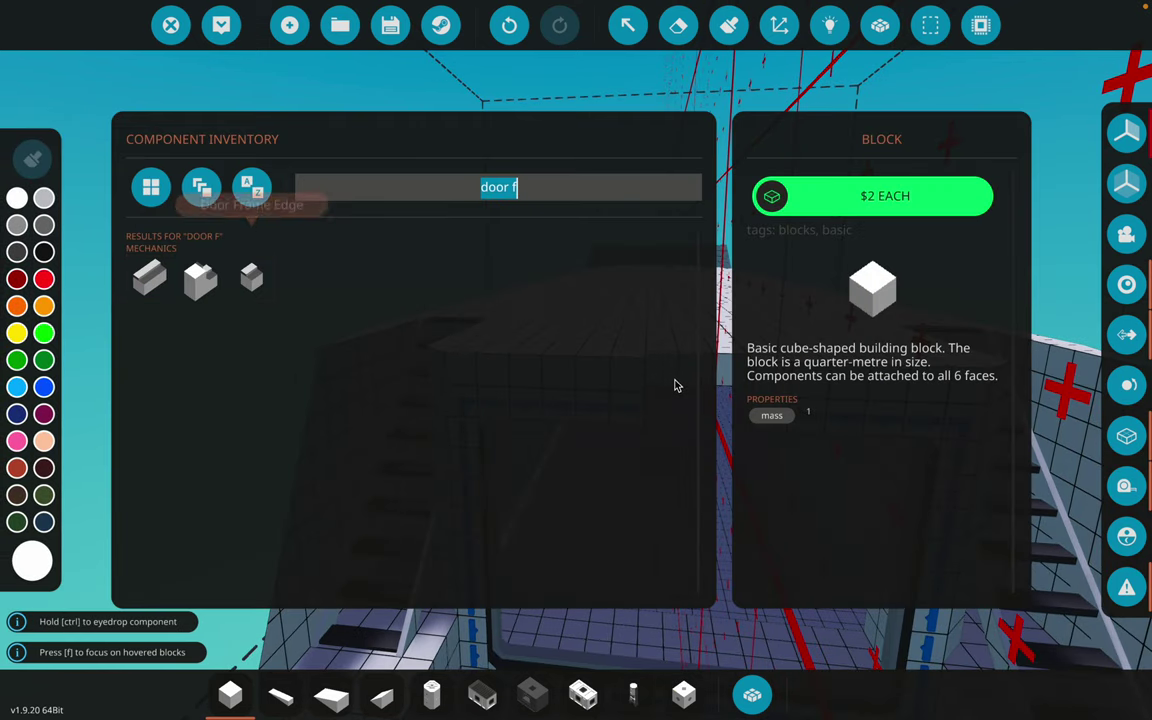
{"action": "type", "text": "door"}
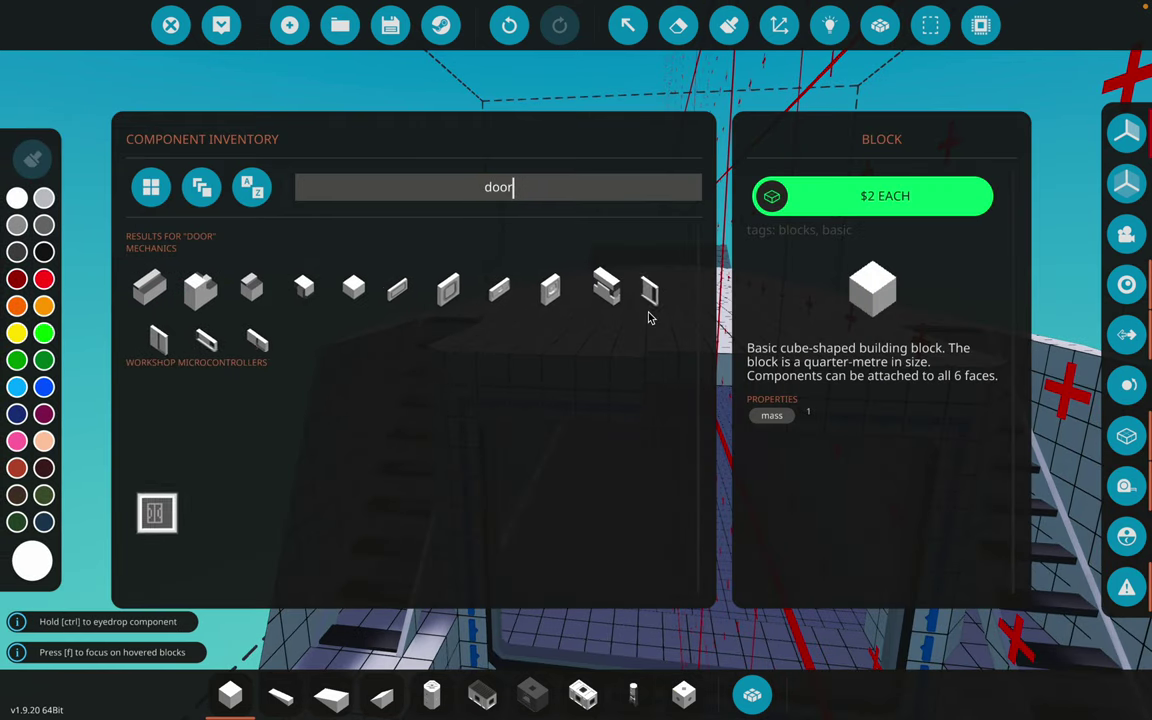
{"action": "left_click", "coordinate": [607, 276]}
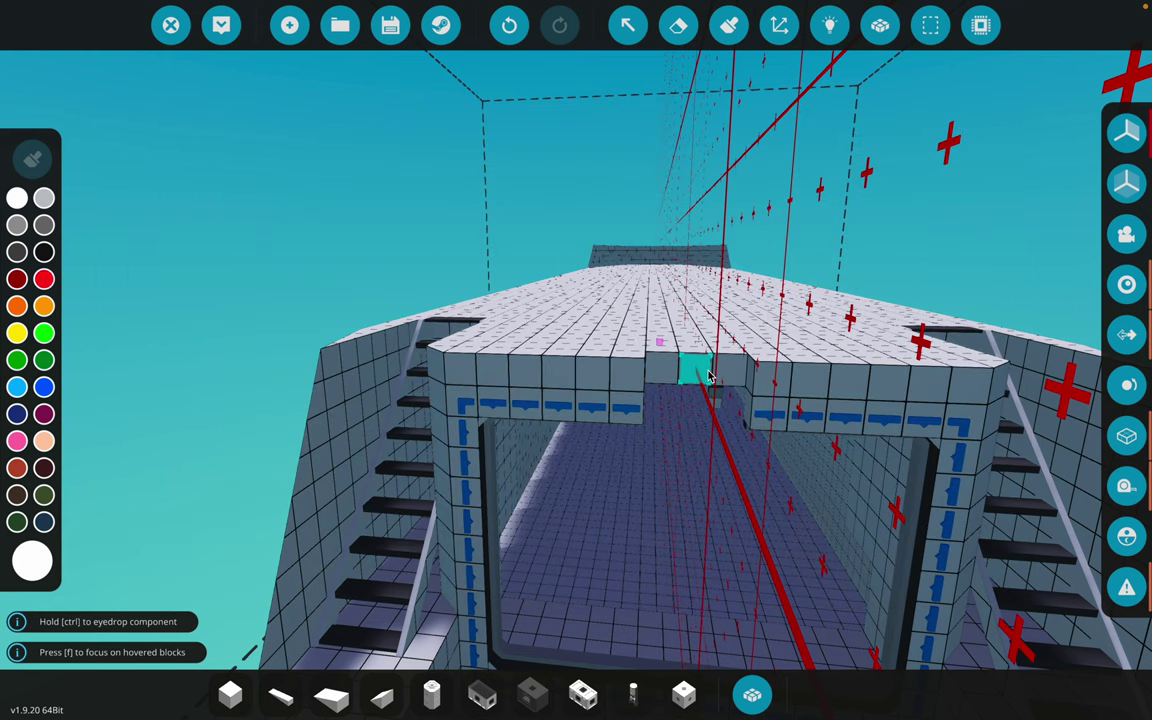
{"action": "key", "text": "r"}
{"action": "key", "text": "r"}
{"action": "key", "text": "r"}
{"action": "key", "text": "r"}
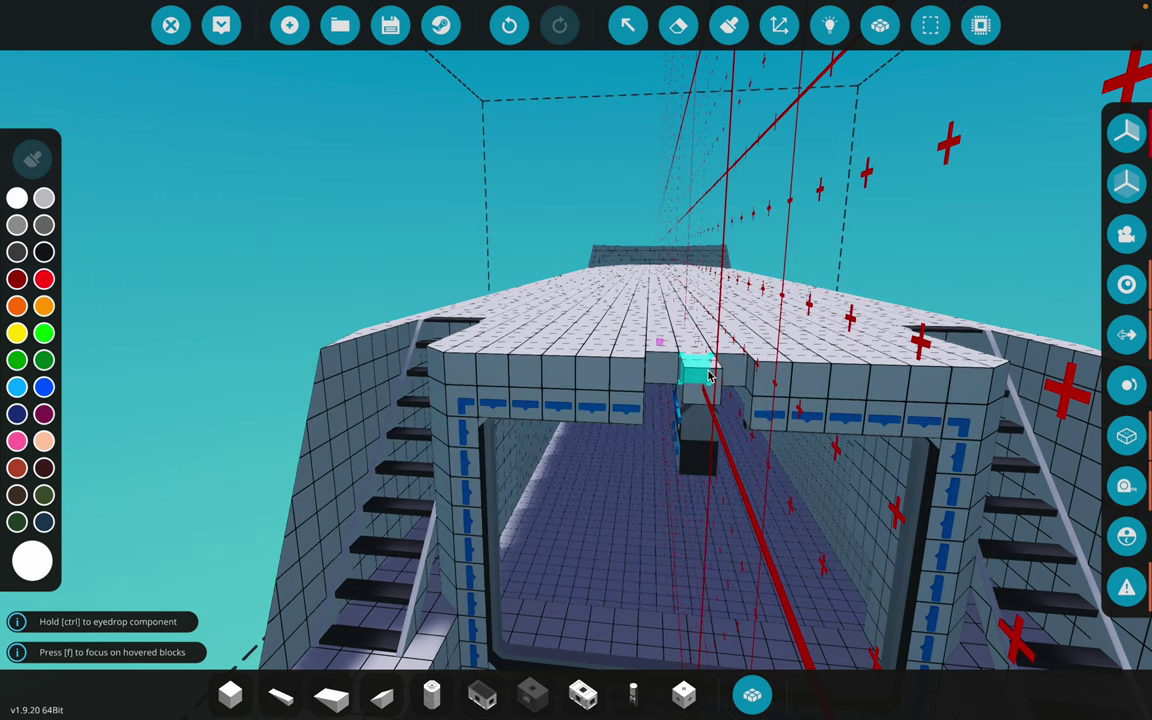
{"action": "key", "text": "w"}
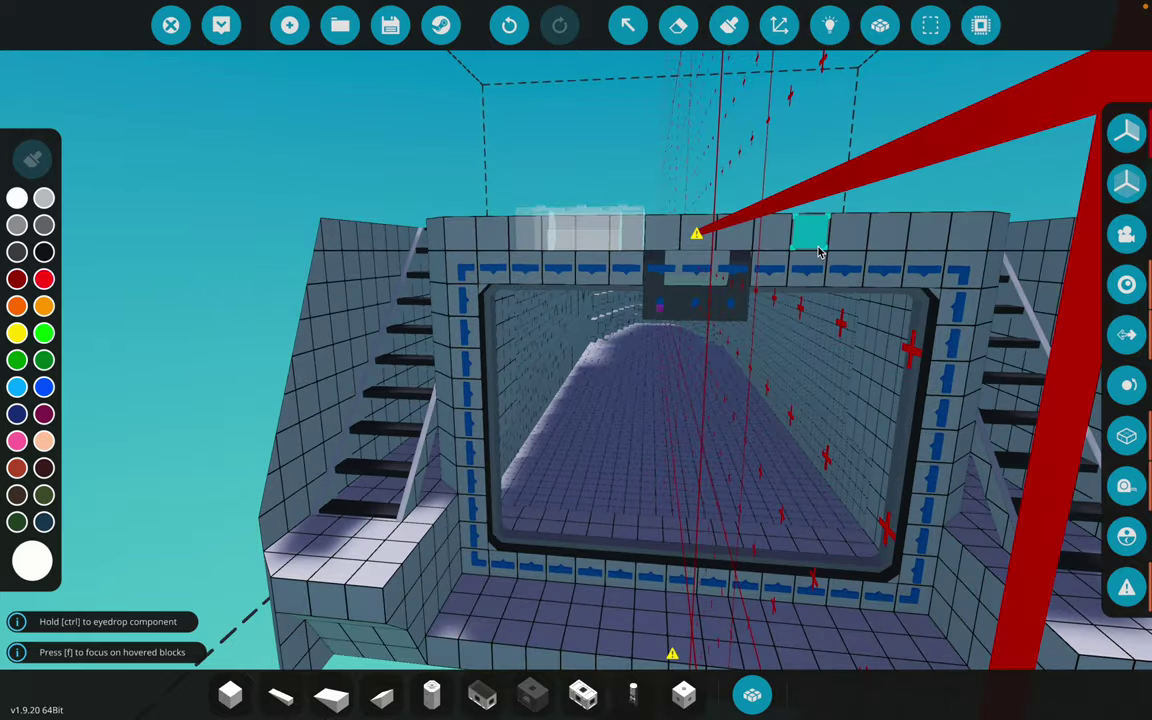
Place Door Panel Edge pieces along the inside top of the door frame and Door Panel Corner pieces at its upper corners.
{"action": "type", "text": "qdoor"}
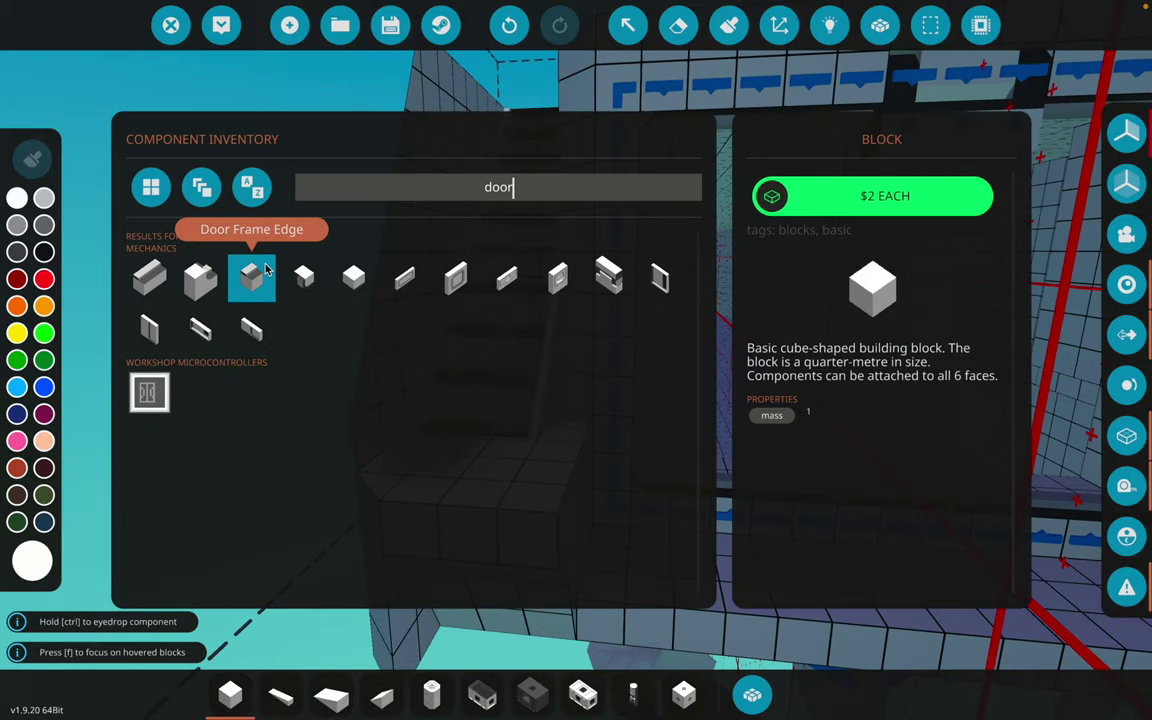
{"action": "type", "text": " panel"}
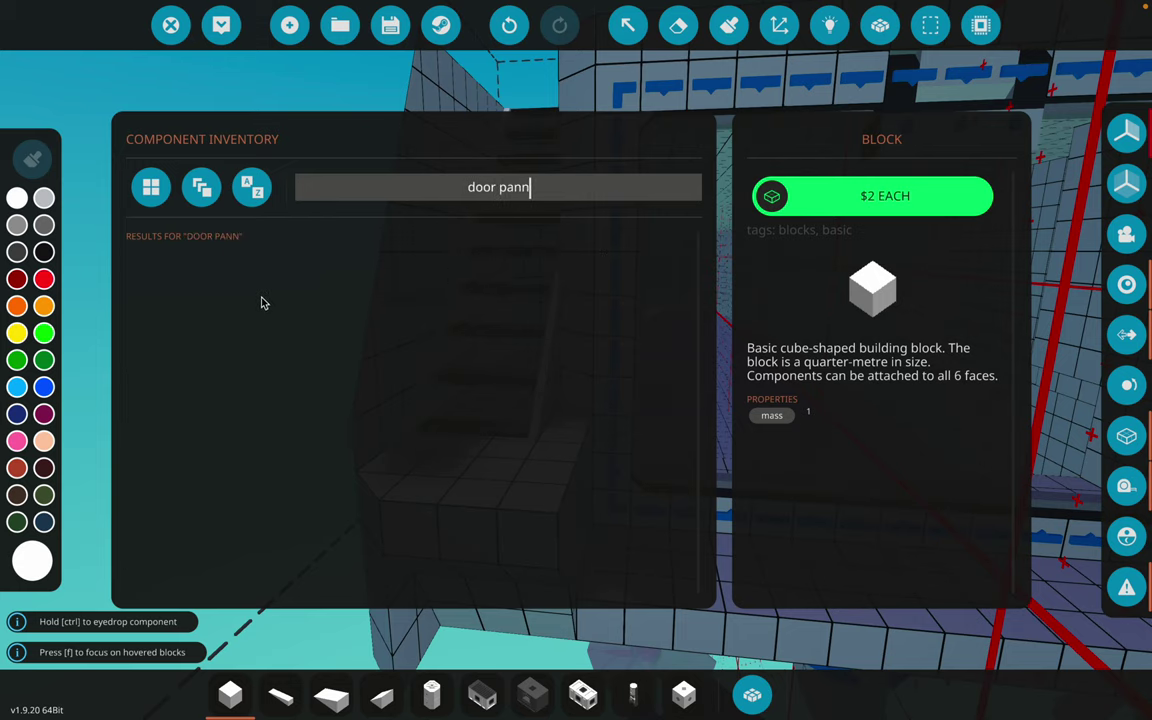
{"action": "left_click", "coordinate": [198, 278]}
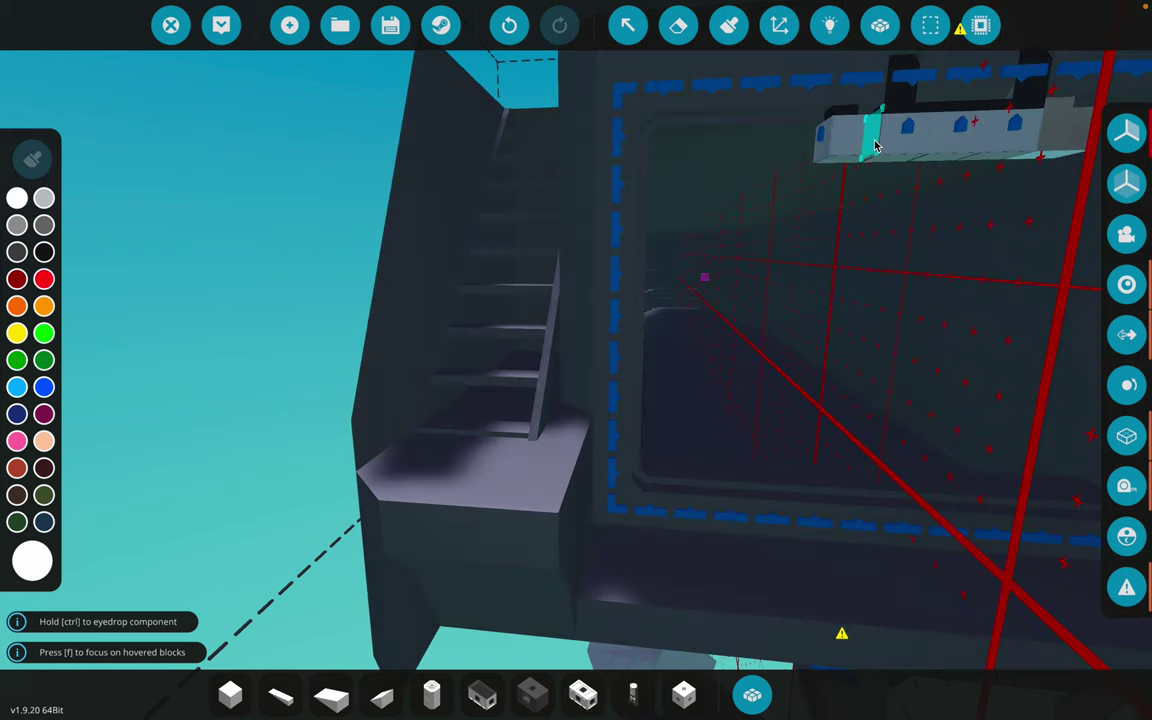
{"action": "key", "text": "q"}
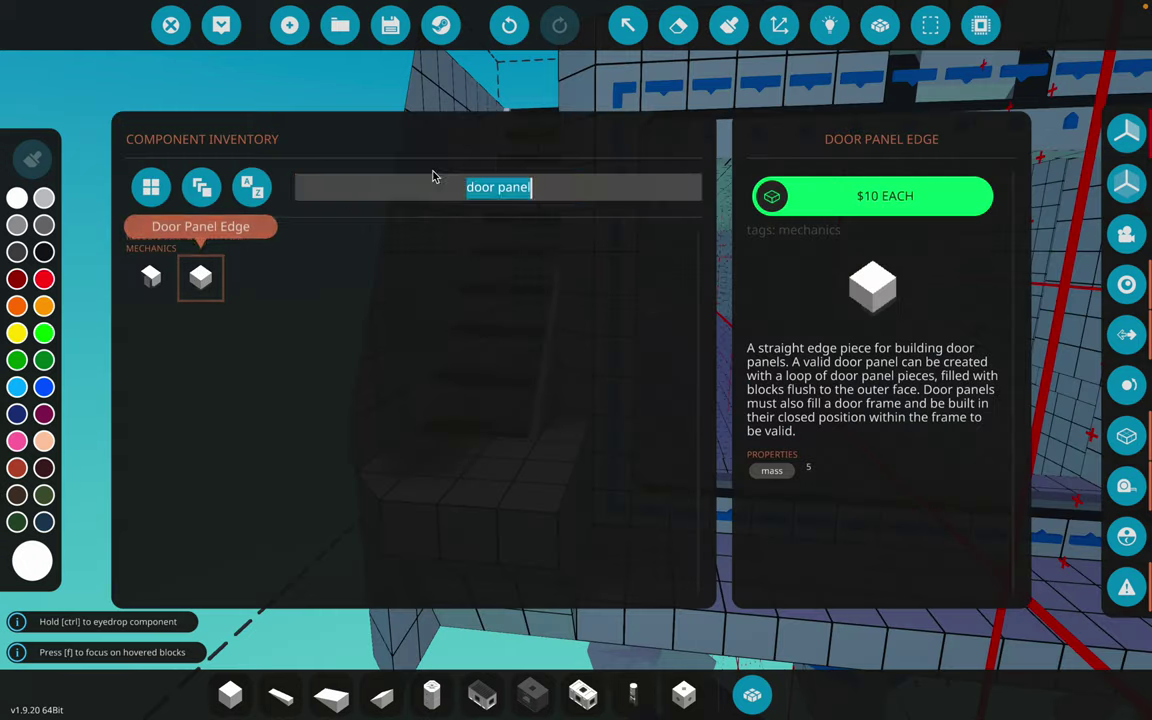
{"action": "left_click", "coordinate": [150, 278]}
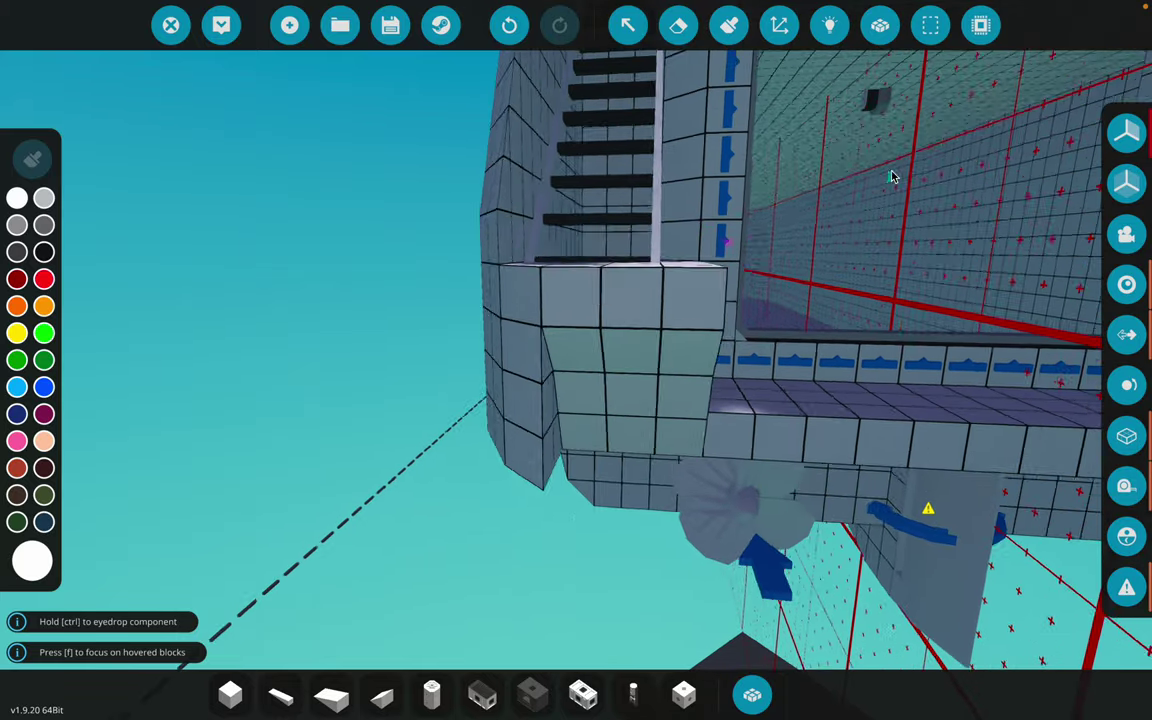
Close the door panel loop with Door Panel Edge pieces down both sides and along the bottom, and Door Panel Corners at the lower corners.
{"action": "key", "text": "q"}
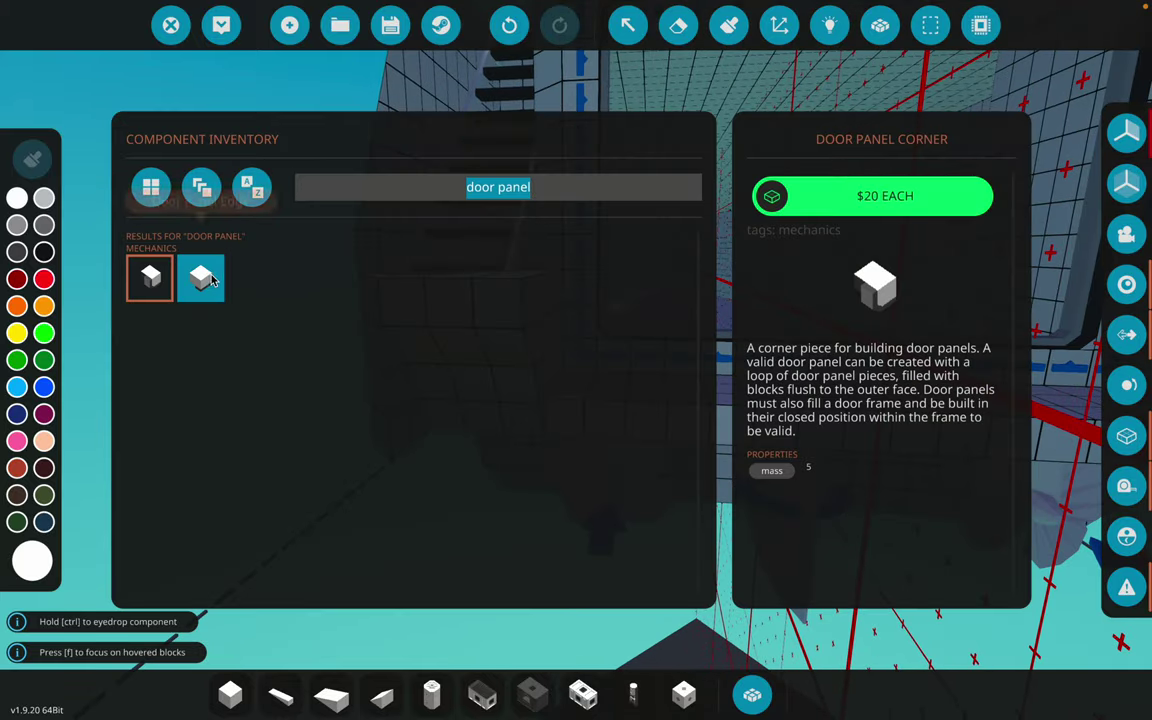
{"action": "left_click", "coordinate": [201, 278]}
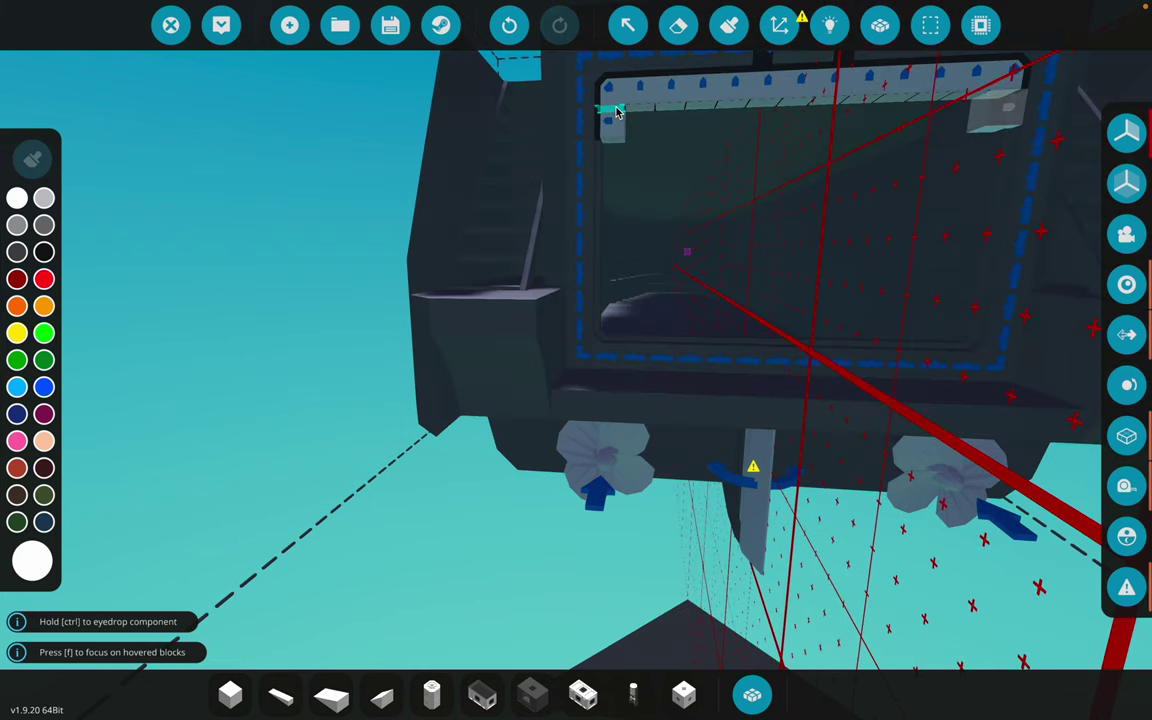
{"action": "key", "text": "q"}
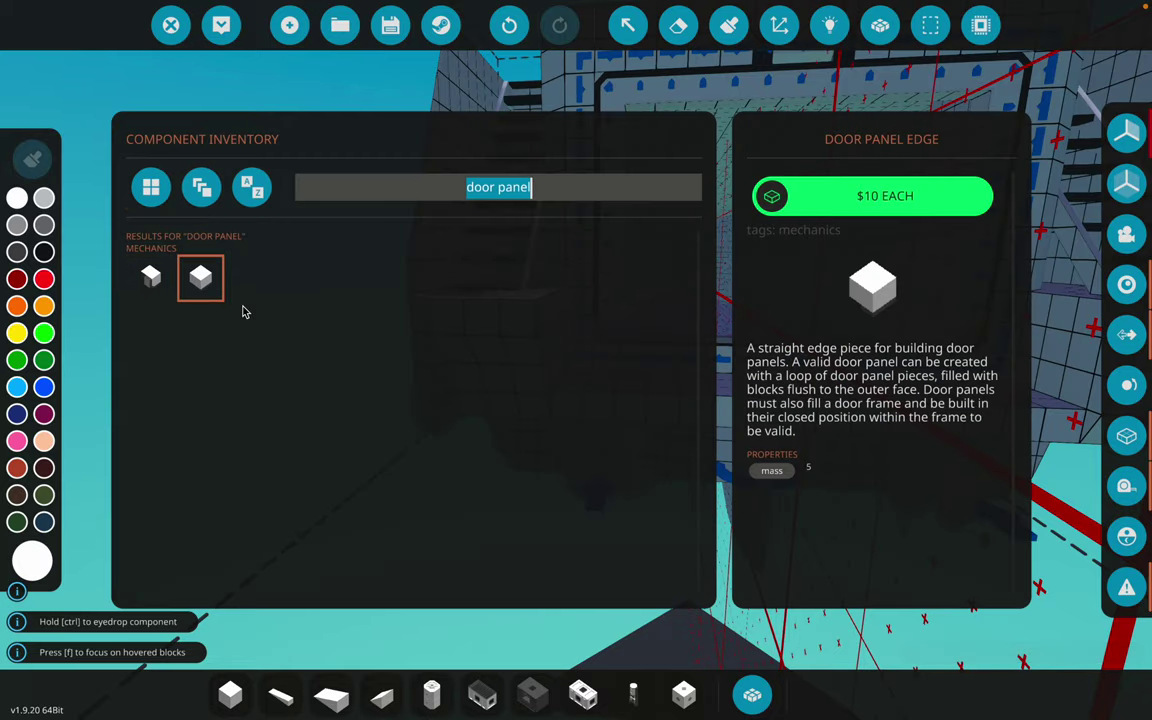
{"action": "left_click", "coordinate": [151, 278]}
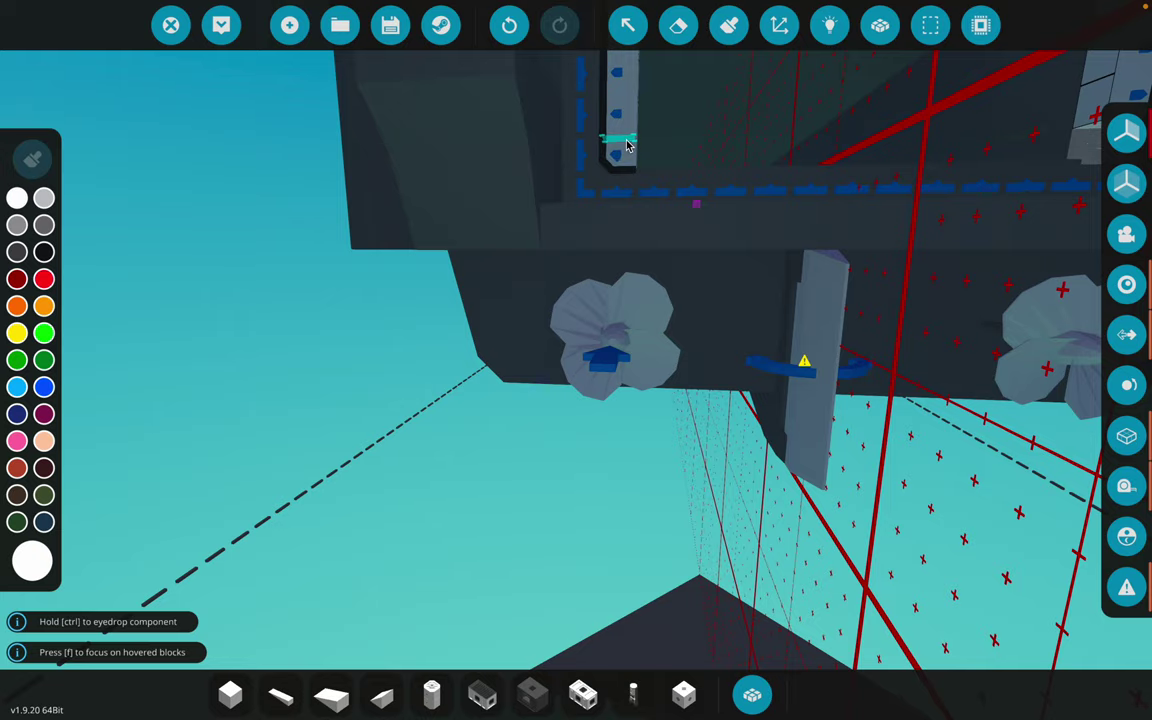
{"action": "key", "text": "q"}
{"action": "left_click", "coordinate": [151, 278]}
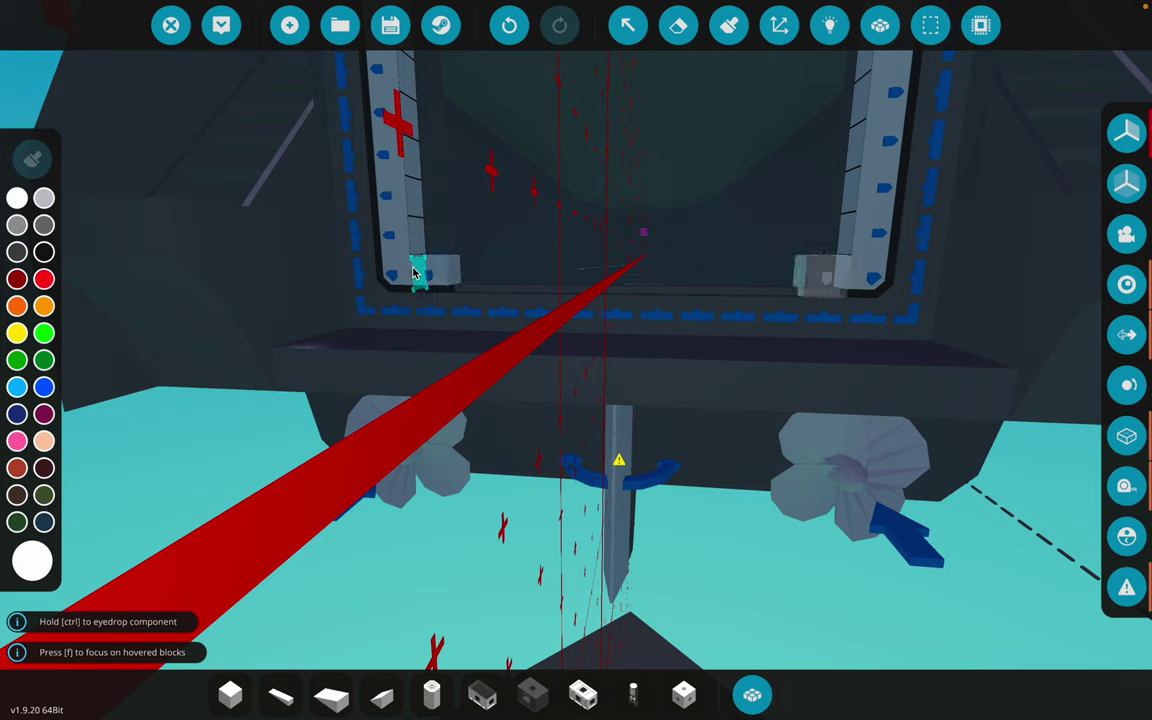
Fill the inside of the door panel loop with basic blocks.
{"action": "key", "text": "e"}
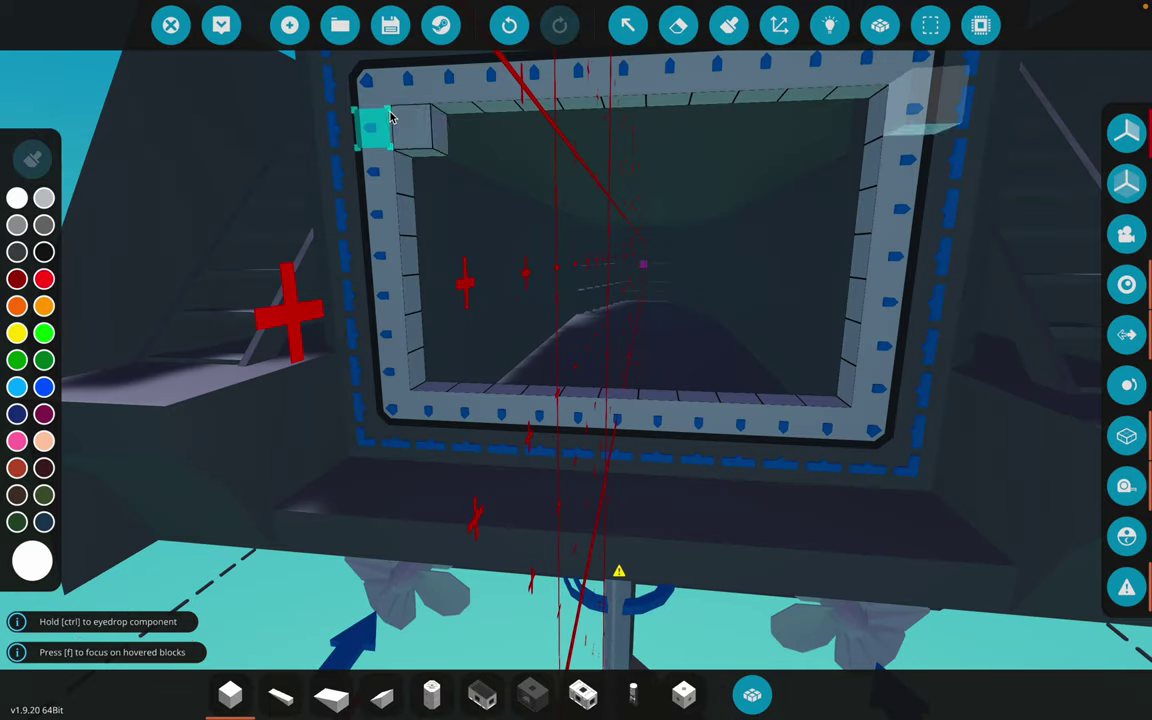
{"action": "key", "text": "s"}
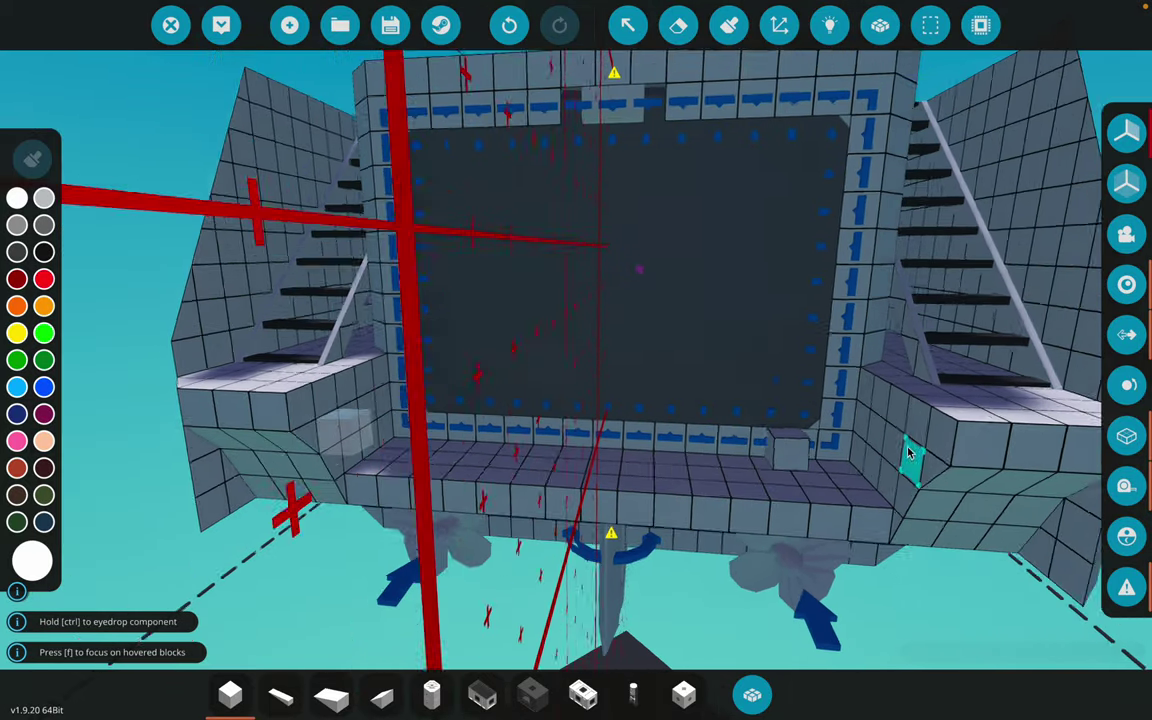
{"action": "key", "text": "s"}
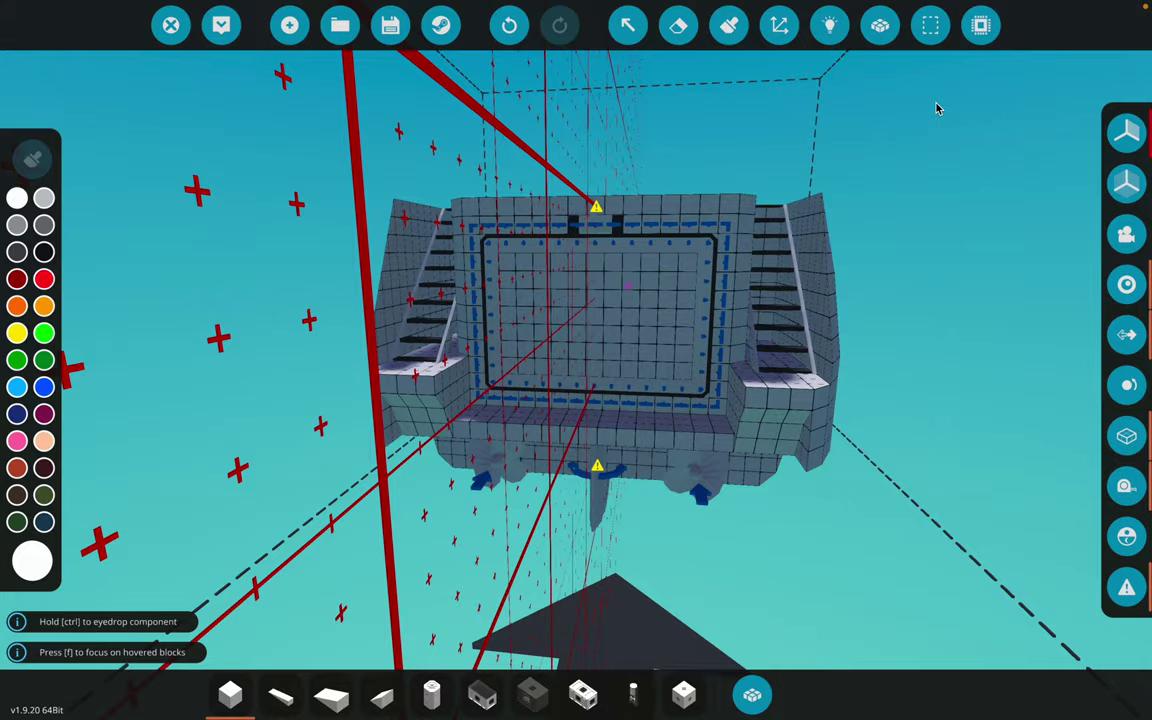
Build up the ledge below the door with a full-width row of blocks and add a row of wedges along its front.
{"action": "key", "text": "w"}
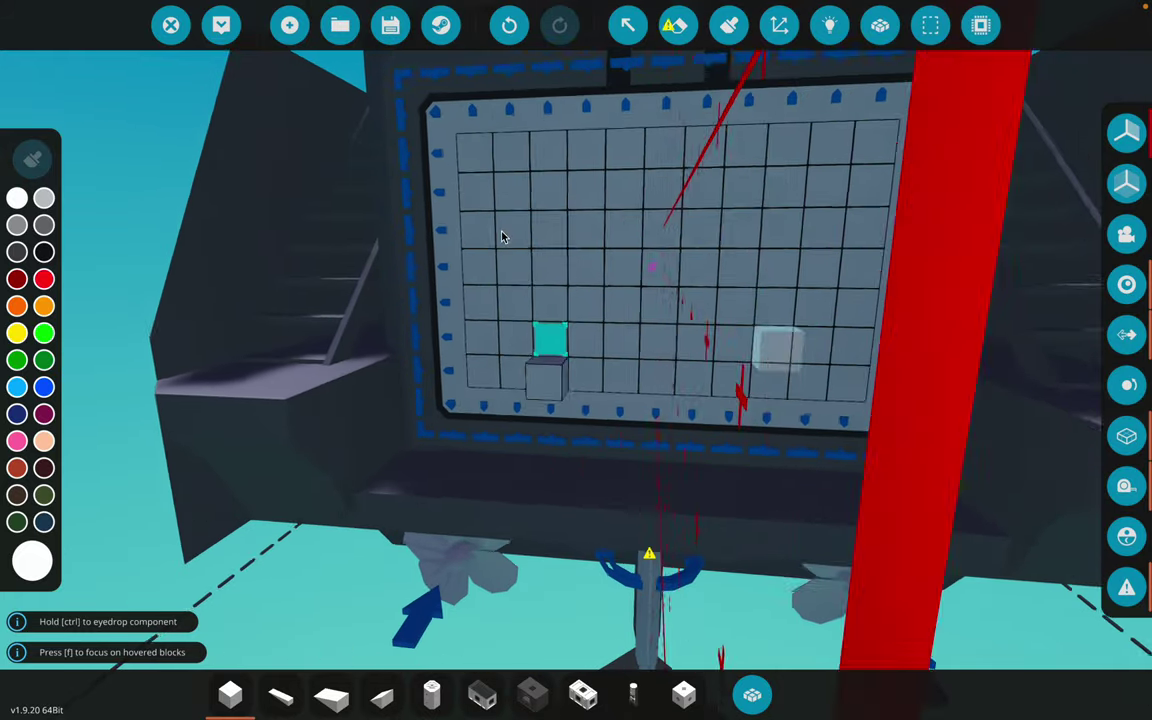
{"action": "key", "text": "s"}
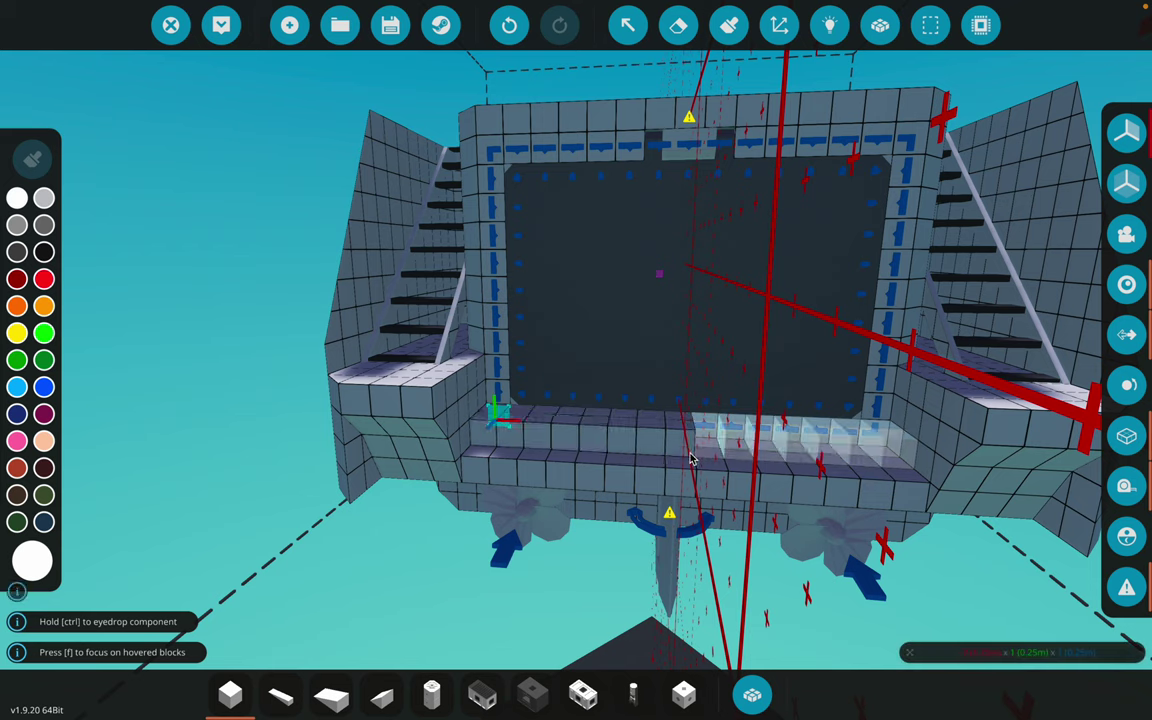
{"action": "right_click", "coordinate": [535, 424]}
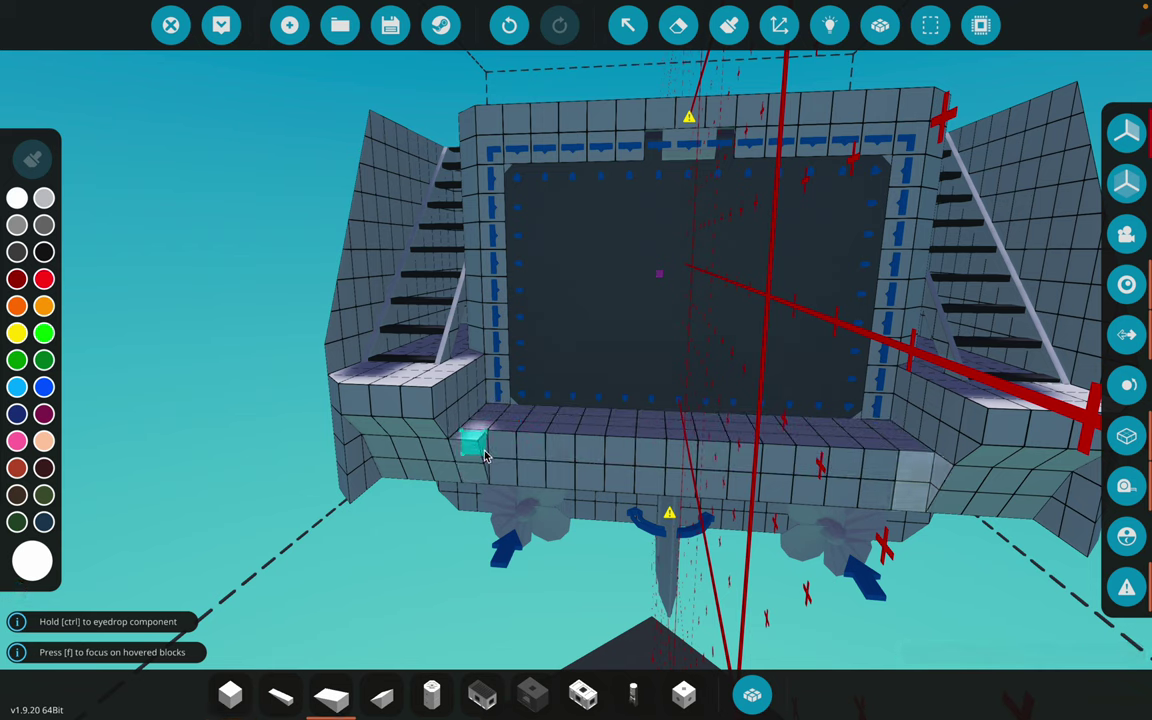
{"action": "right_click", "coordinate": [714, 450]}
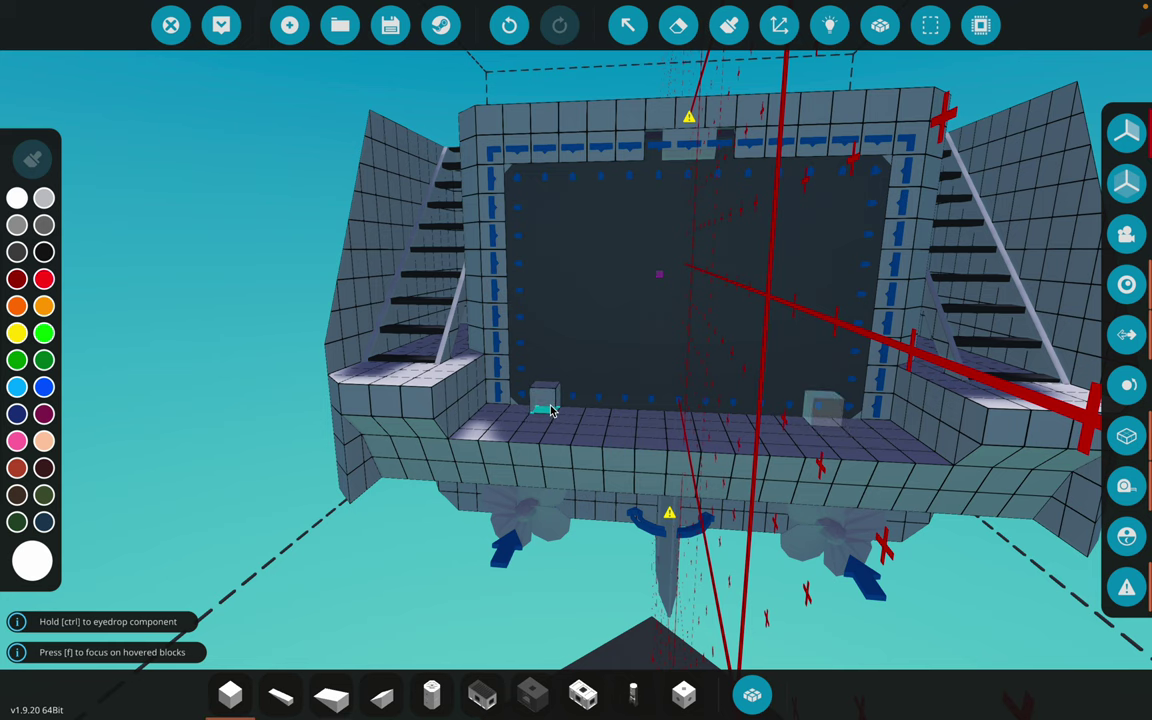
{"action": "key", "text": "s"}
{"action": "key", "text": "w"}
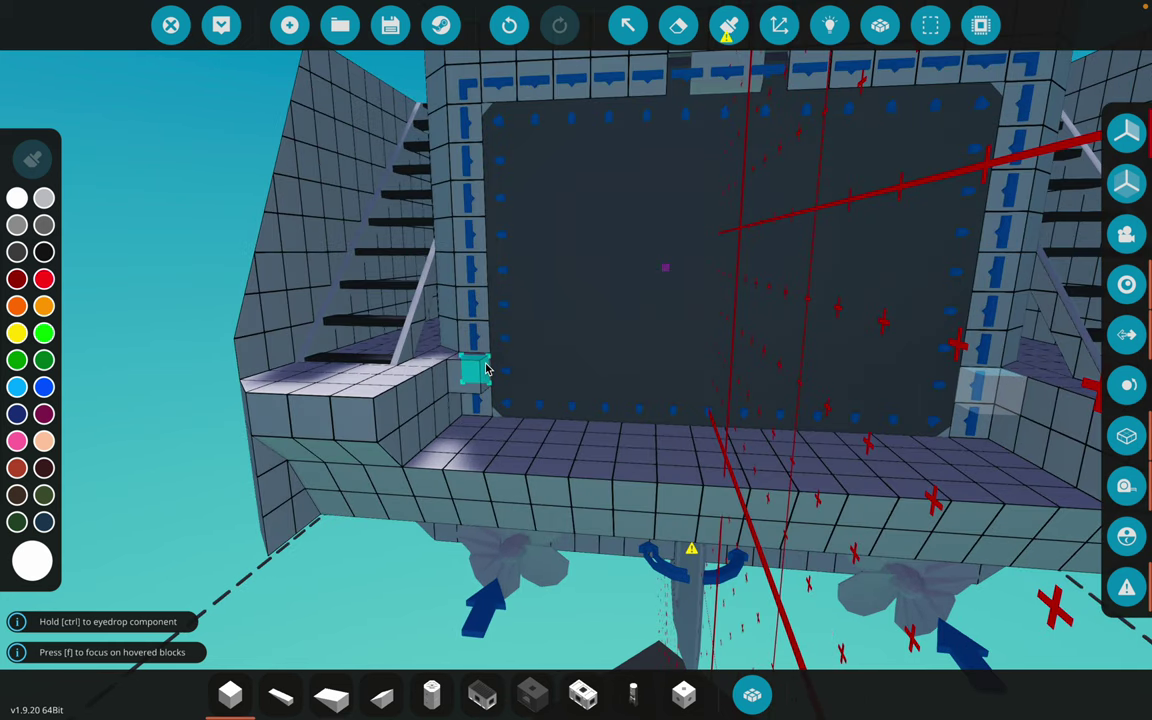
{"action": "left_click_drag", "start_coordinate": [487, 370], "coordinate": [443, 447]}
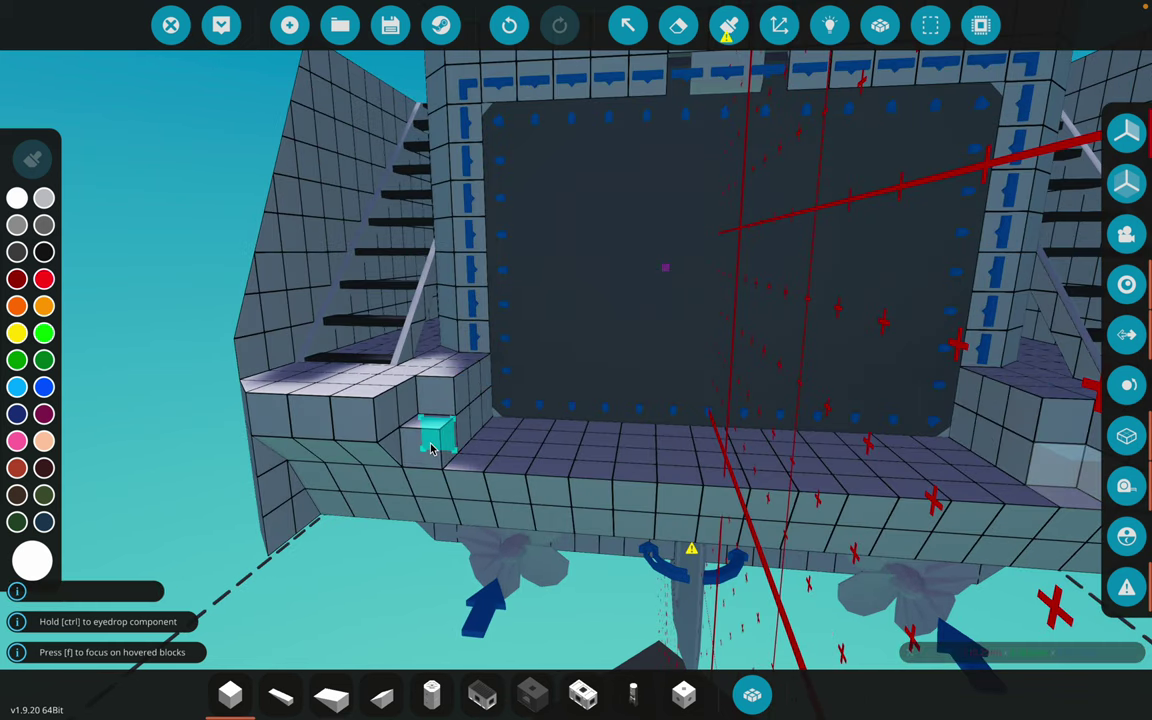
{"action": "left_click", "coordinate": [509, 25]}
Build a block wall three rows high in front of the lower part of the door panel, across the panel's full width.
{"action": "key", "text": "Up"}
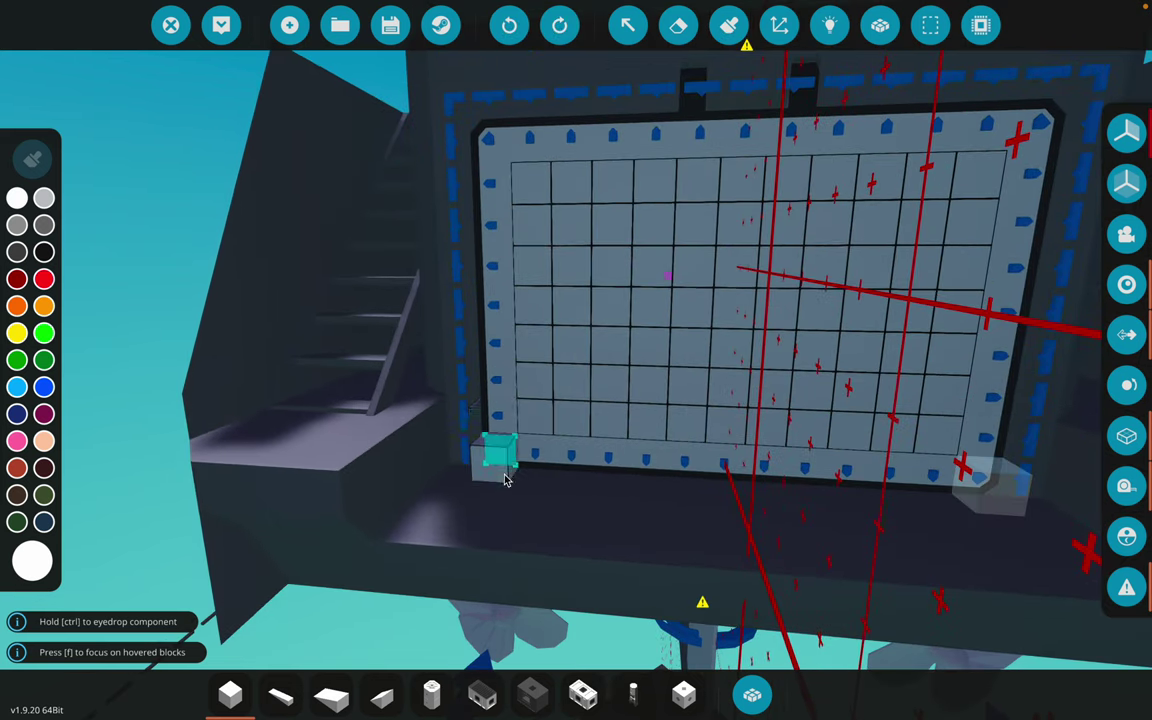
{"action": "left_click_drag", "start_coordinate": [507, 468], "coordinate": [815, 481]}
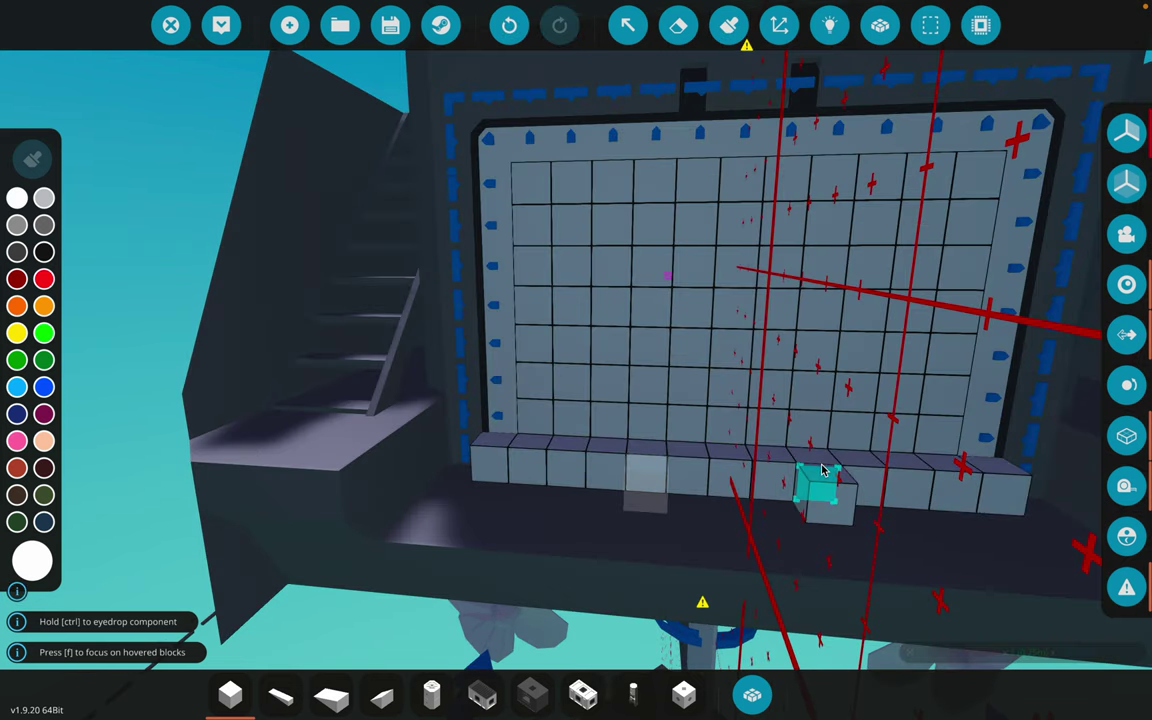
{"action": "key", "text": "a"}
{"action": "scroll", "coordinate": [590, 548], "scroll_direction": "down", "scroll_amount": 3}
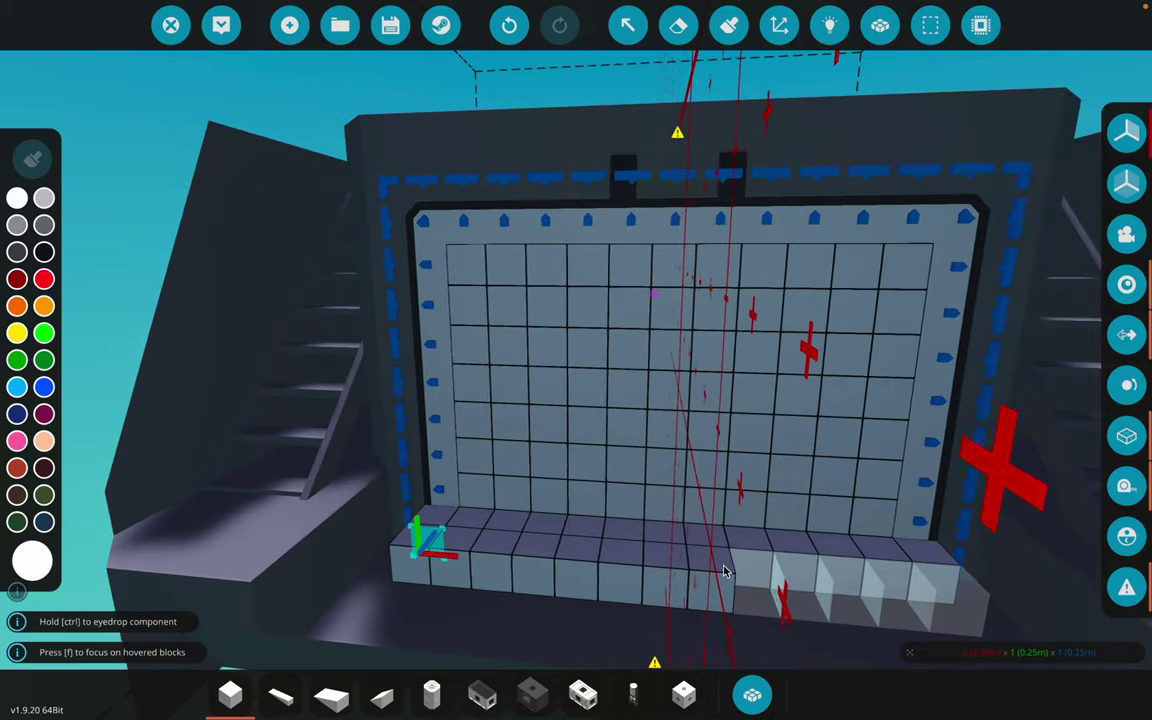
{"action": "left_click", "coordinate": [620, 515]}
{"action": "scroll", "coordinate": [610, 540], "scroll_direction": "up", "scroll_amount": 3}
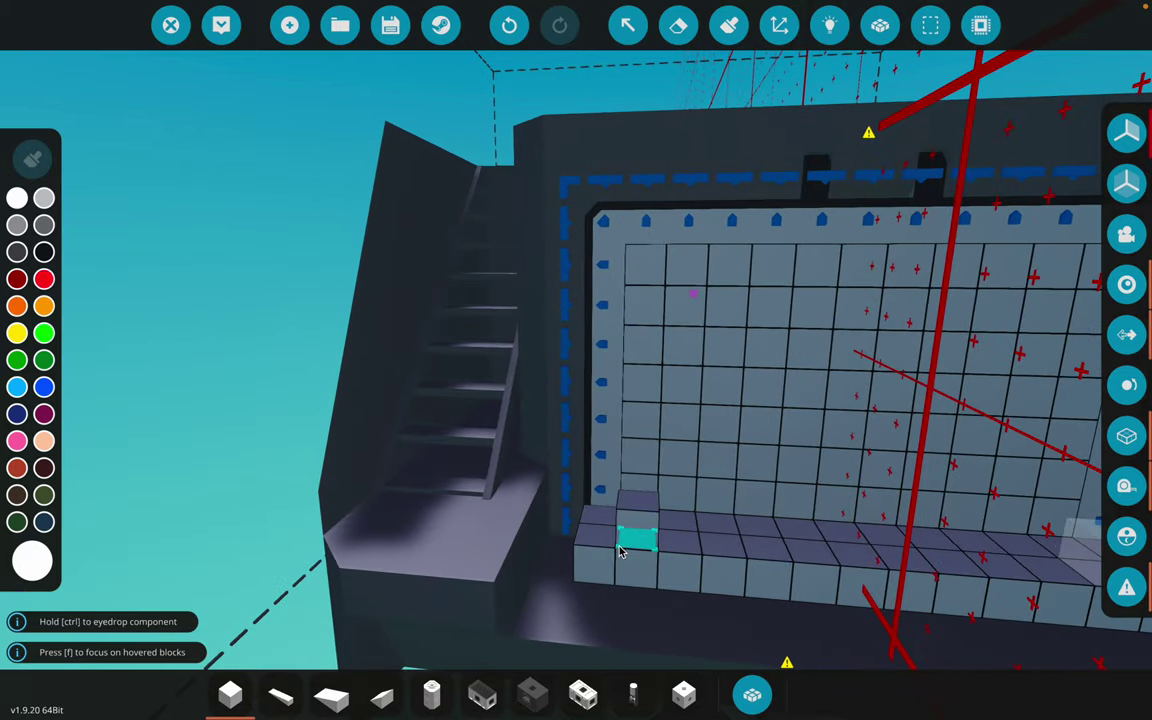
{"action": "key", "text": "d"}
{"action": "key", "text": "Left"}
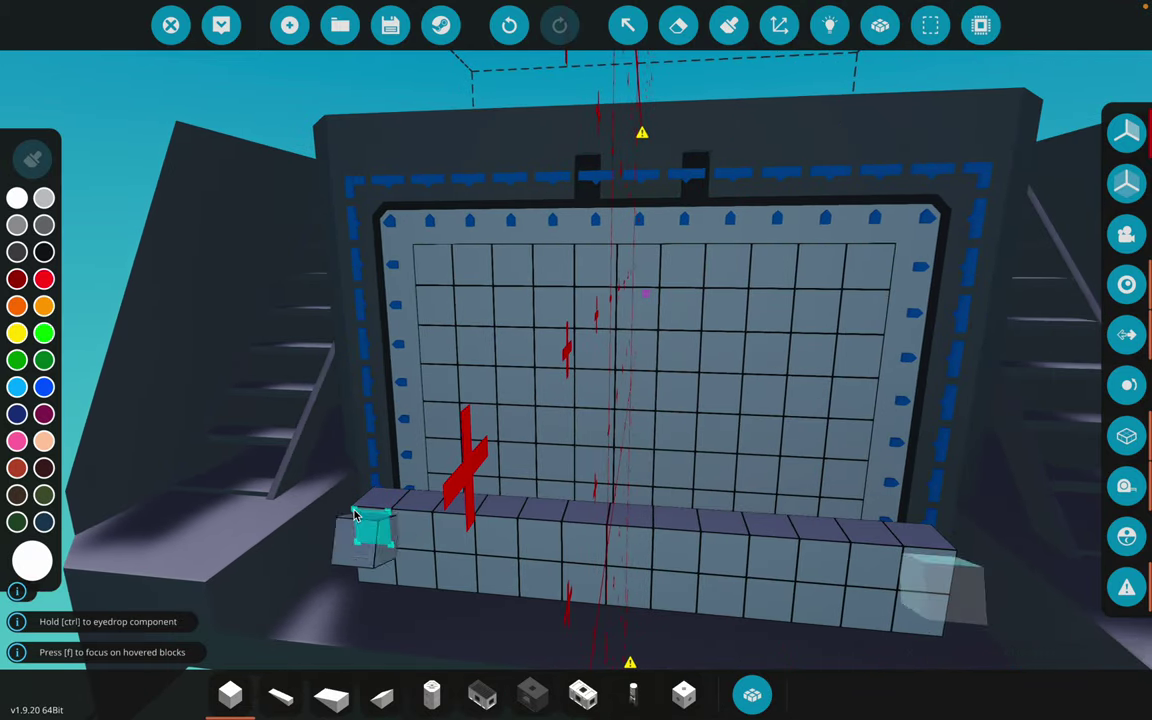
{"action": "left_click_drag", "start_coordinate": [365, 508], "coordinate": [637, 519]}
{"action": "key", "text": "2"}
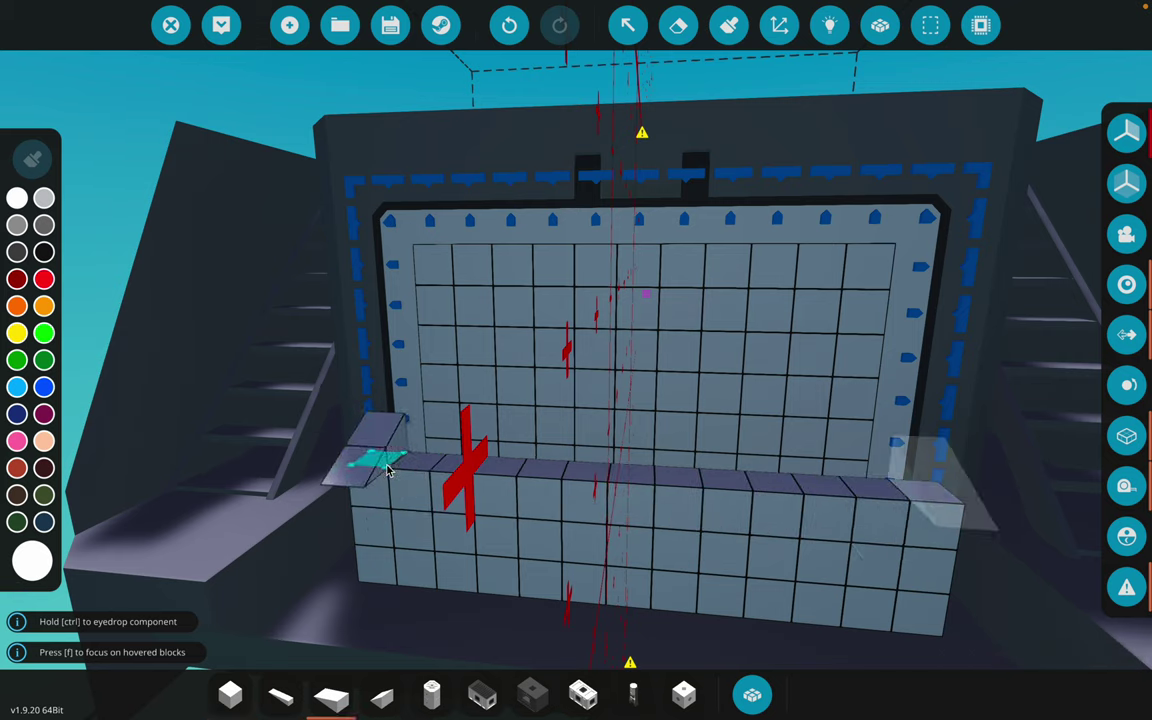
{"action": "left_click_drag", "start_coordinate": [390, 470], "coordinate": [675, 500]}
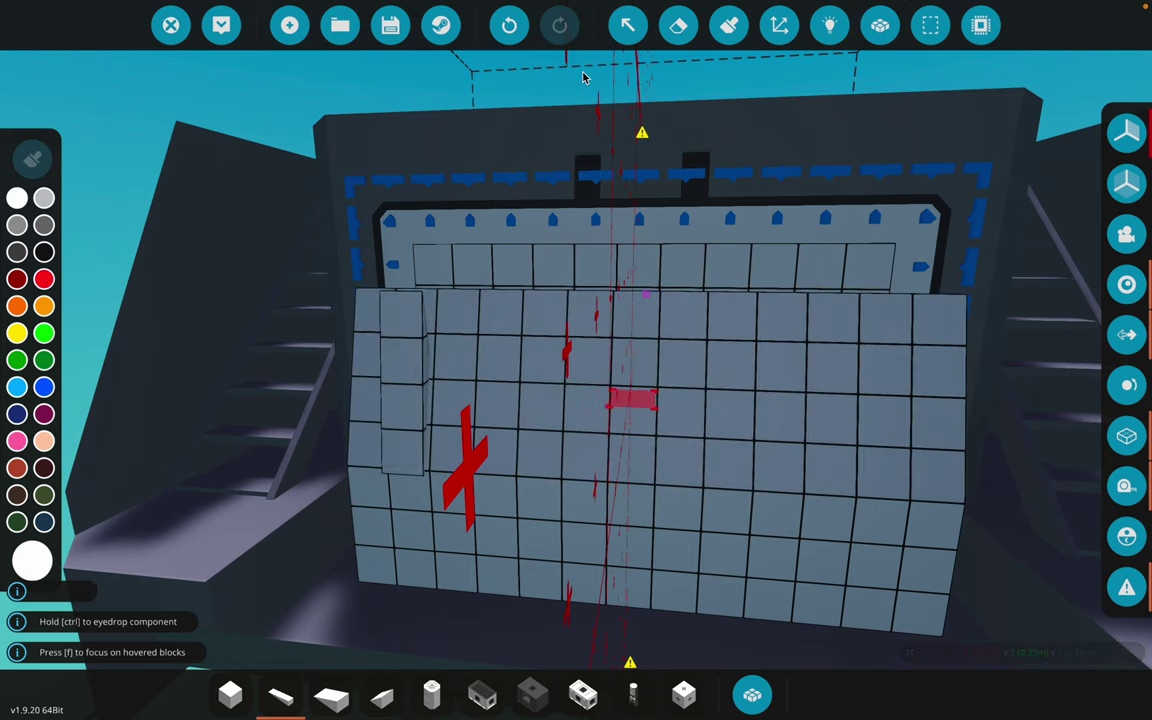
{"action": "left_click", "coordinate": [509, 25]}
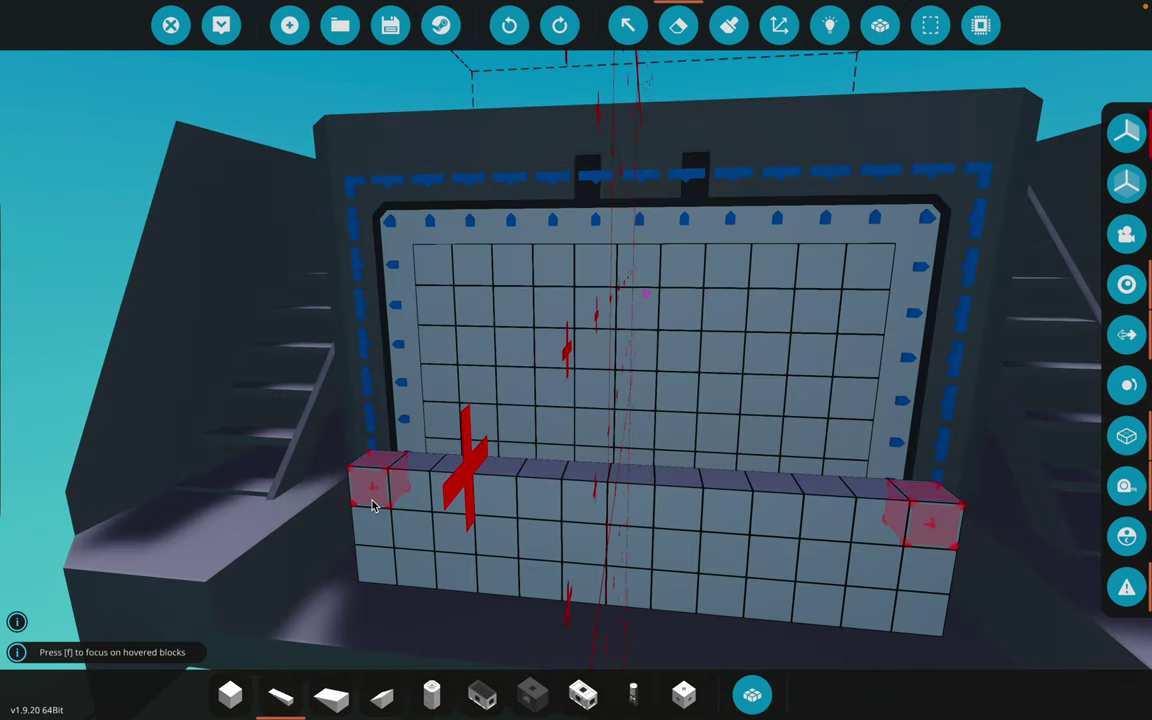
{"action": "left_click_drag", "start_coordinate": [373, 501], "coordinate": [681, 512]}
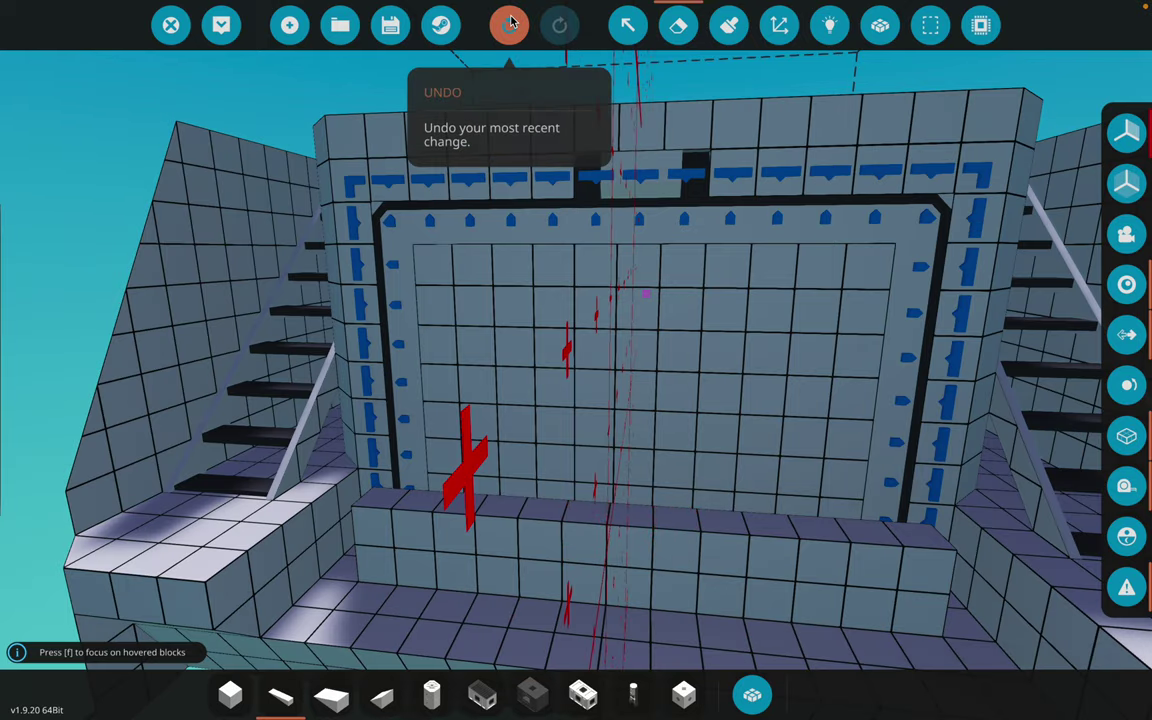
{"action": "left_click", "coordinate": [509, 22]}
Place a full-width row of long wedges, each four blocks tall, on top of the block wall in front of the door panel.
{"action": "key", "text": "p"}
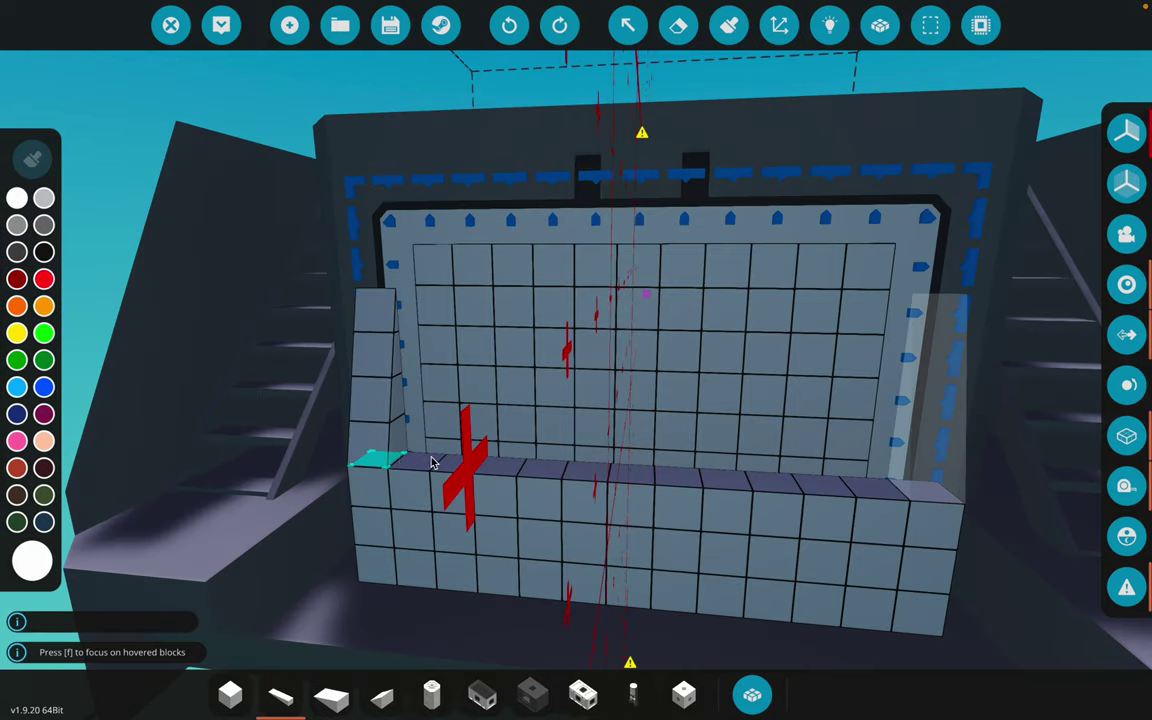
{"action": "left_click_drag", "start_coordinate": [437, 463], "coordinate": [674, 465]}
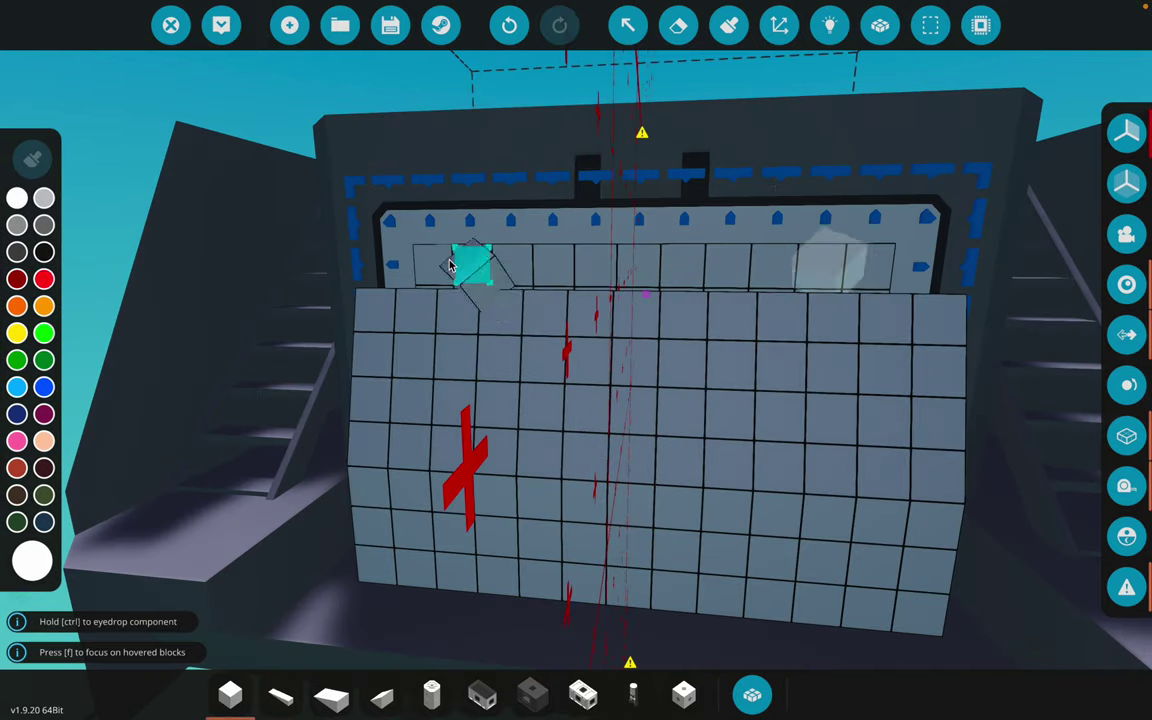
Try to extend the door's outer face with a full-width row of basic blocks above the long wedges, and undo the row.
{"action": "key", "text": "a"}
{"action": "key", "text": "a"}
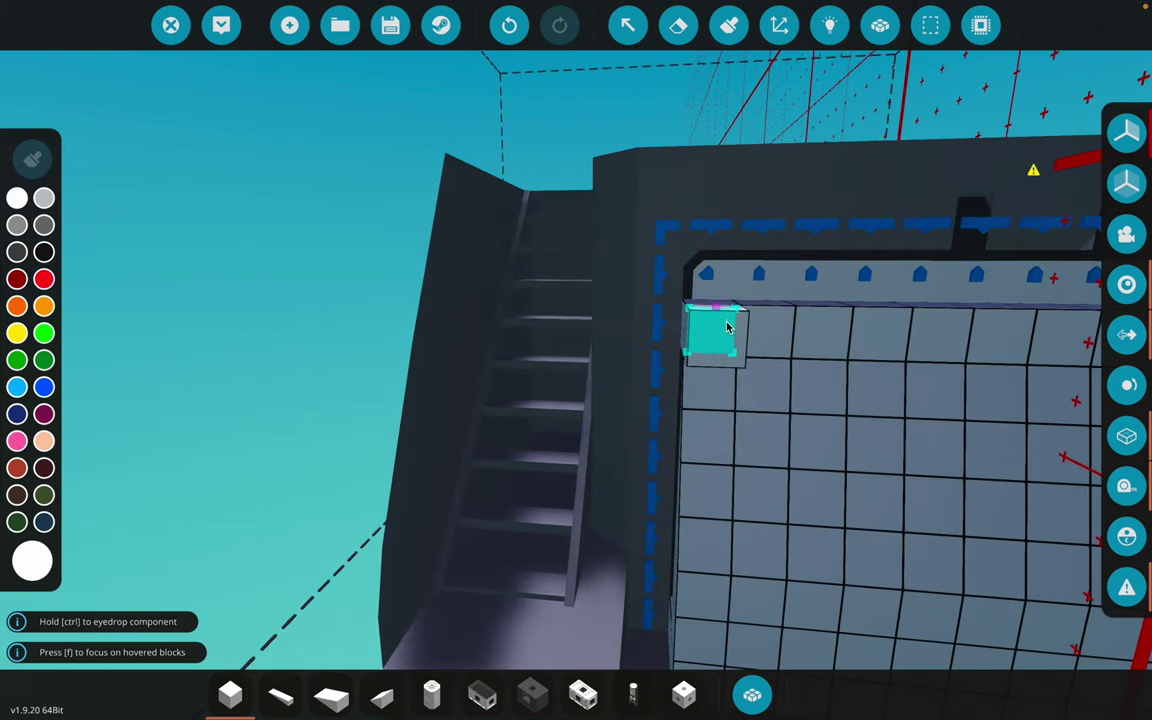
{"action": "left_click_drag", "start_coordinate": [727, 330], "coordinate": [913, 337]}
{"action": "key", "text": "d"}
{"action": "key", "text": "ctrl+z"}
{"action": "key", "text": "ctrl+z"}
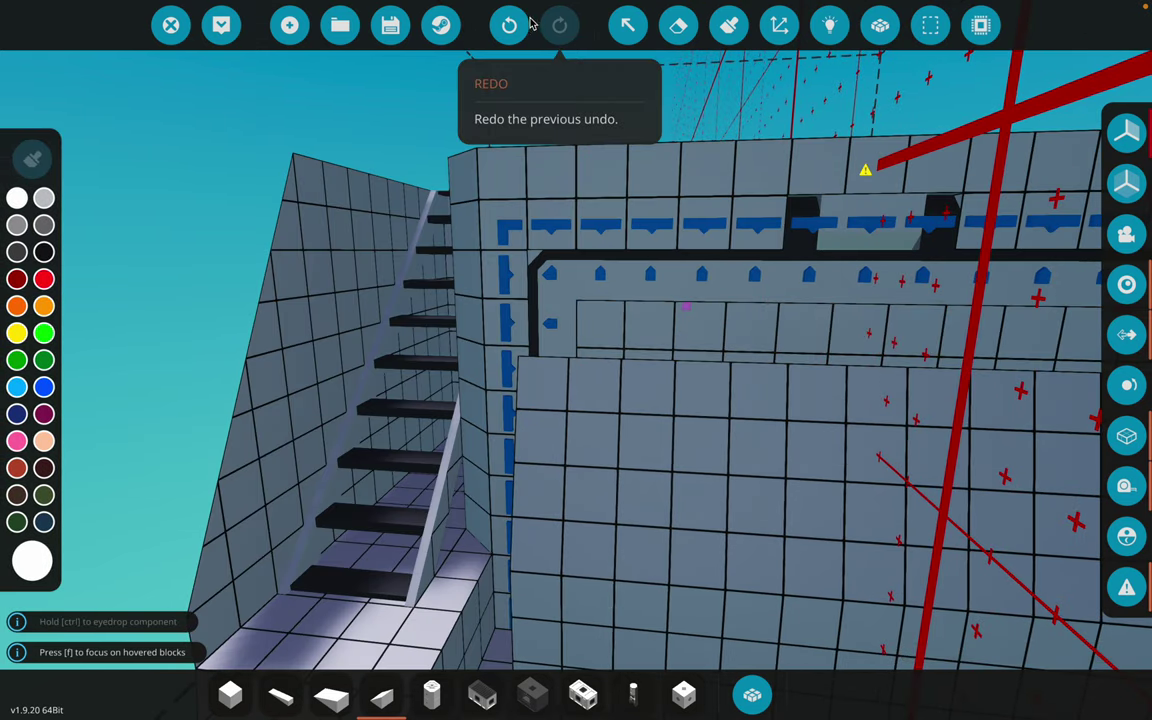
{"action": "key", "text": "ctrl+y"}
{"action": "key", "text": "ctrl+y"}
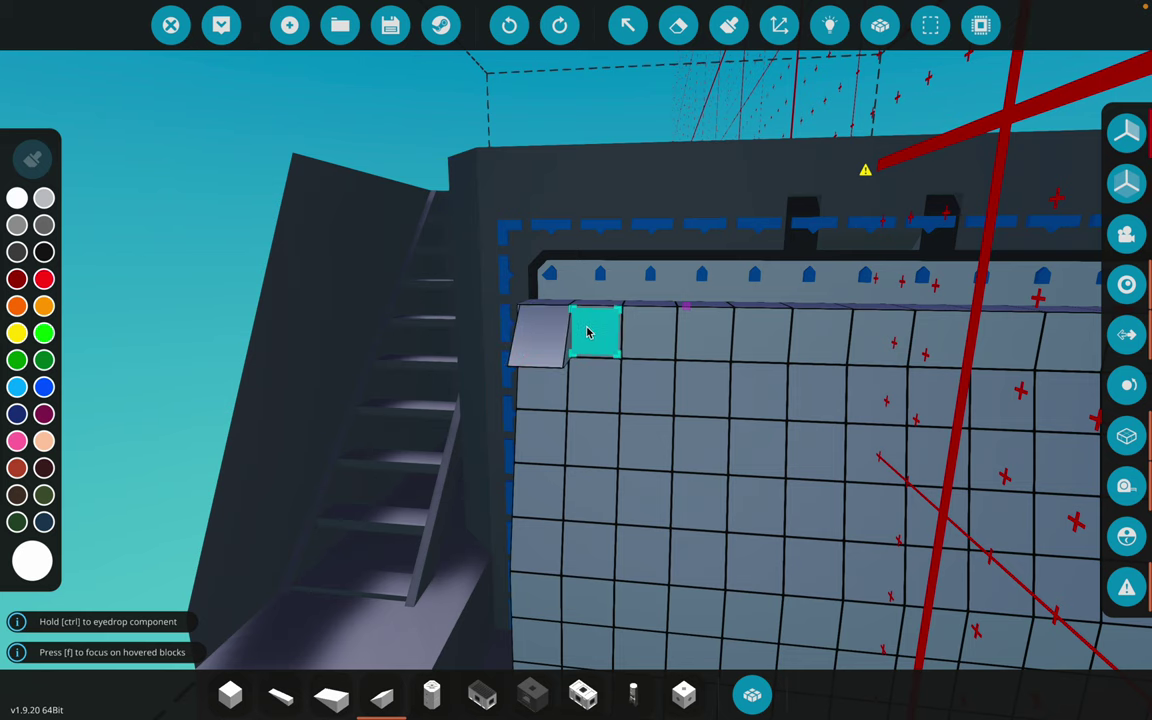
{"action": "mouse_move", "coordinate": [588, 333]}
{"action": "left_mouse_down"}
{"action": "mouse_move", "coordinate": [550, 334]}
{"action": "mouse_move", "coordinate": [764, 337]}
{"action": "mouse_move", "coordinate": [452, 333]}
{"action": "left_mouse_up"}
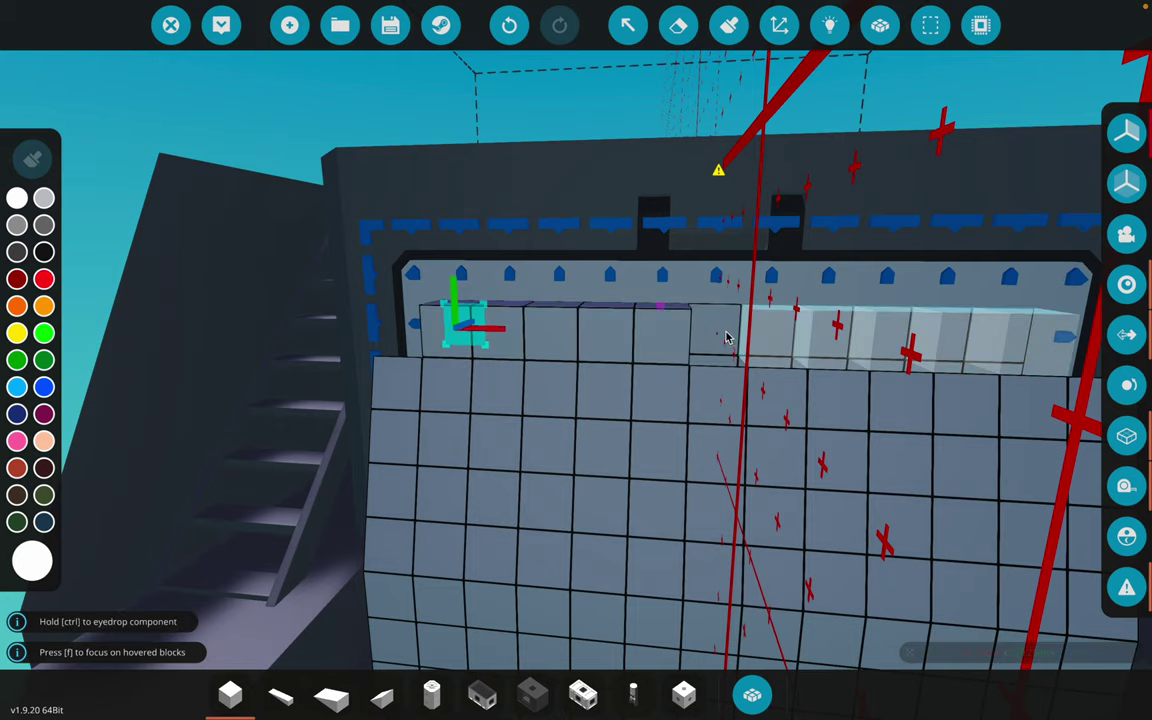
{"action": "scroll", "coordinate": [600, 340], "scroll_direction": "up", "scroll_amount": 3}
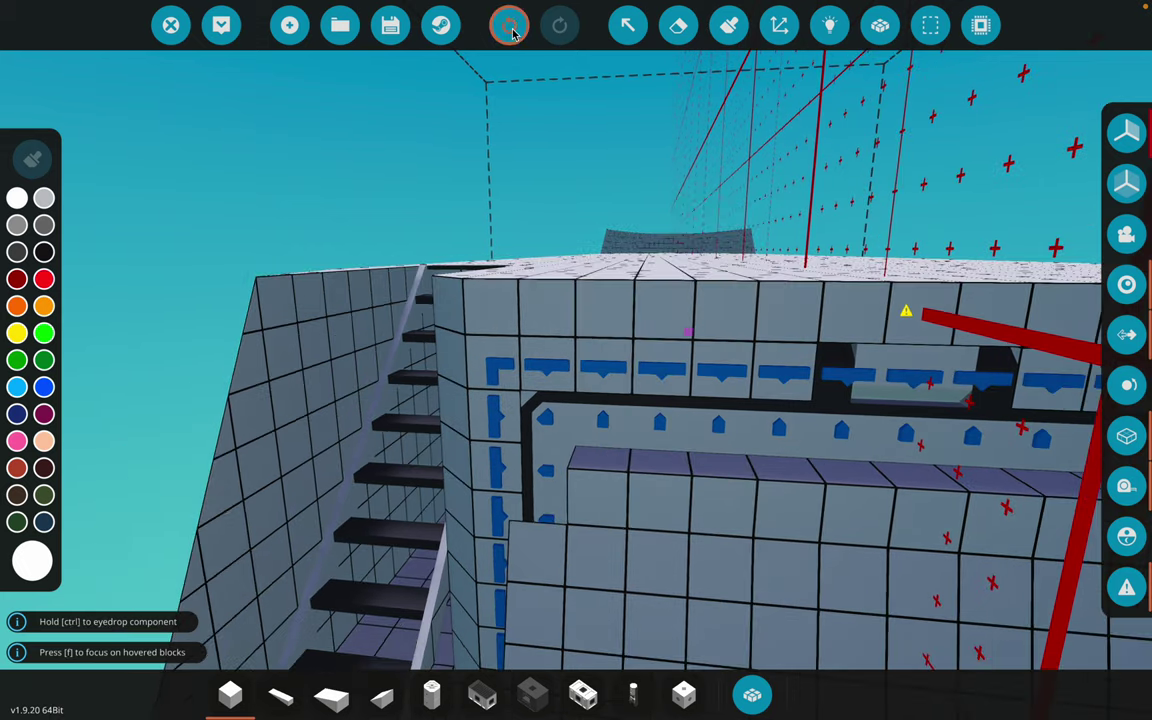
{"action": "left_click", "coordinate": [509, 25]}
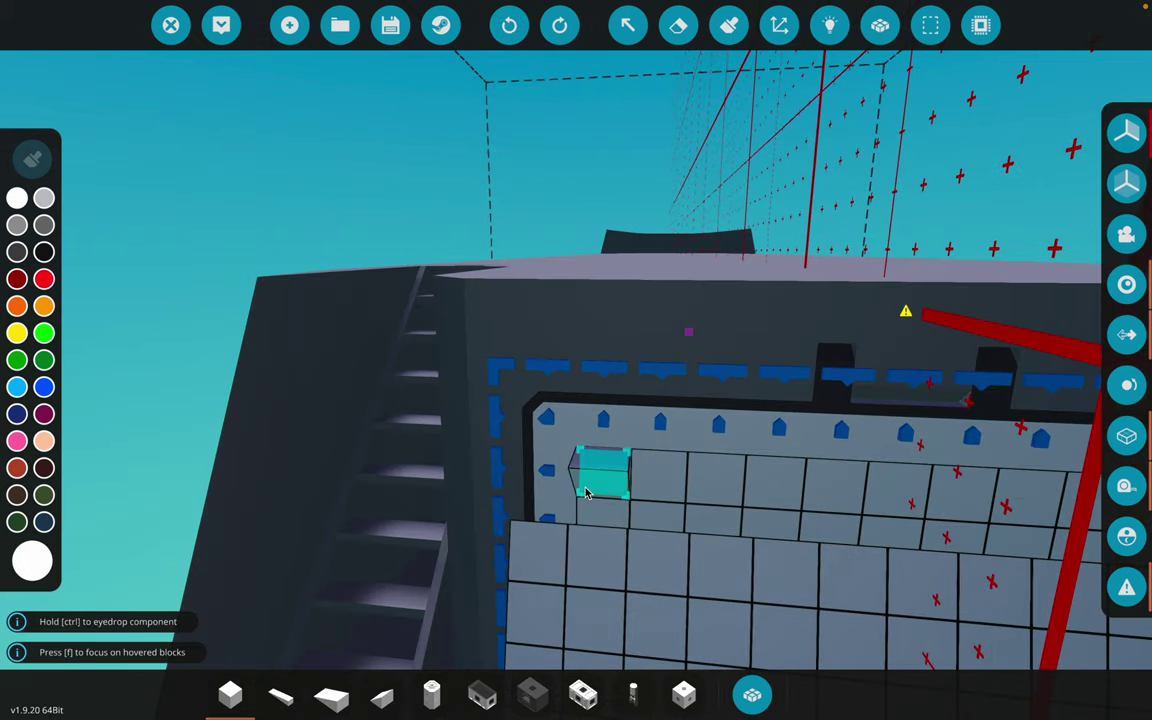
Try a full-width row of single-block wedges on top of the long wedges, and undo the row.
{"action": "key", "text": "d"}
{"action": "left_click", "coordinate": [580, 488]}
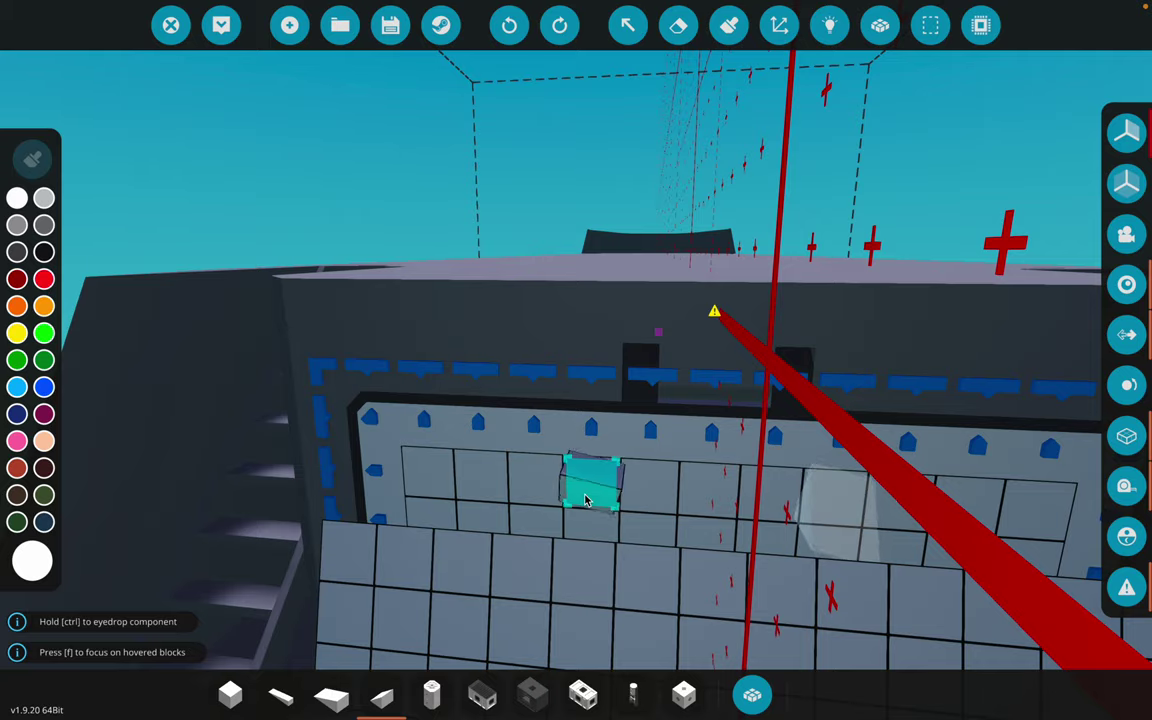
{"action": "left_click", "coordinate": [586, 500]}
{"action": "key", "text": "a"}
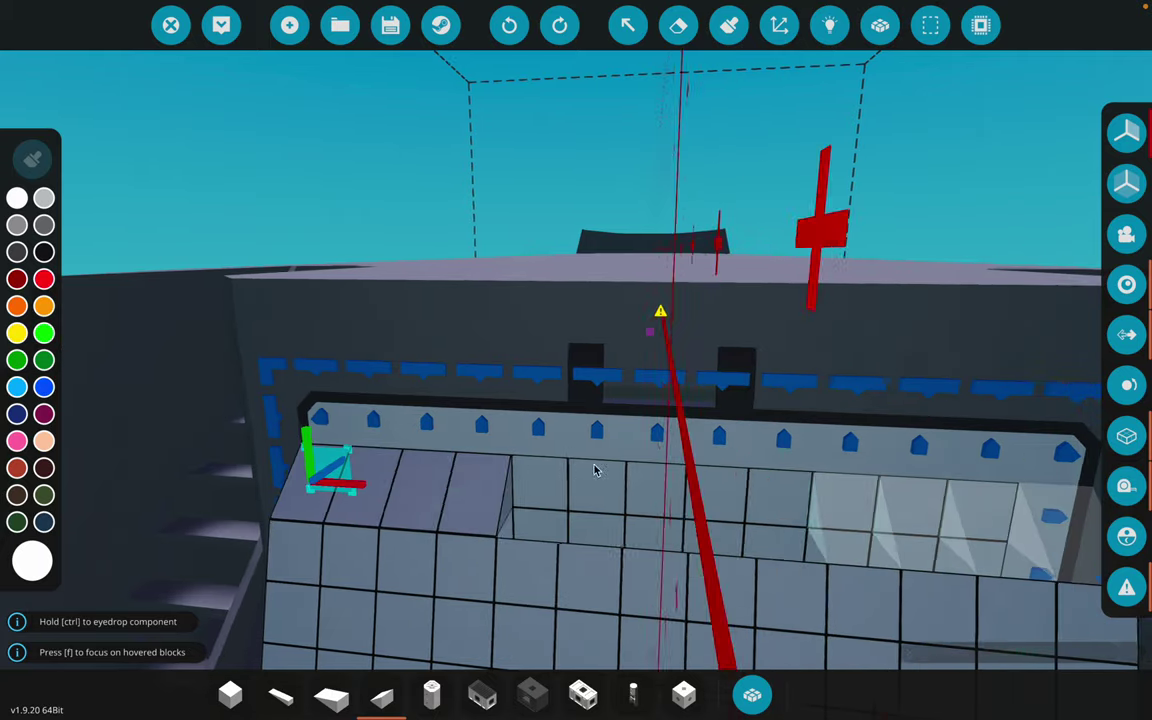
{"action": "key", "text": "d"}
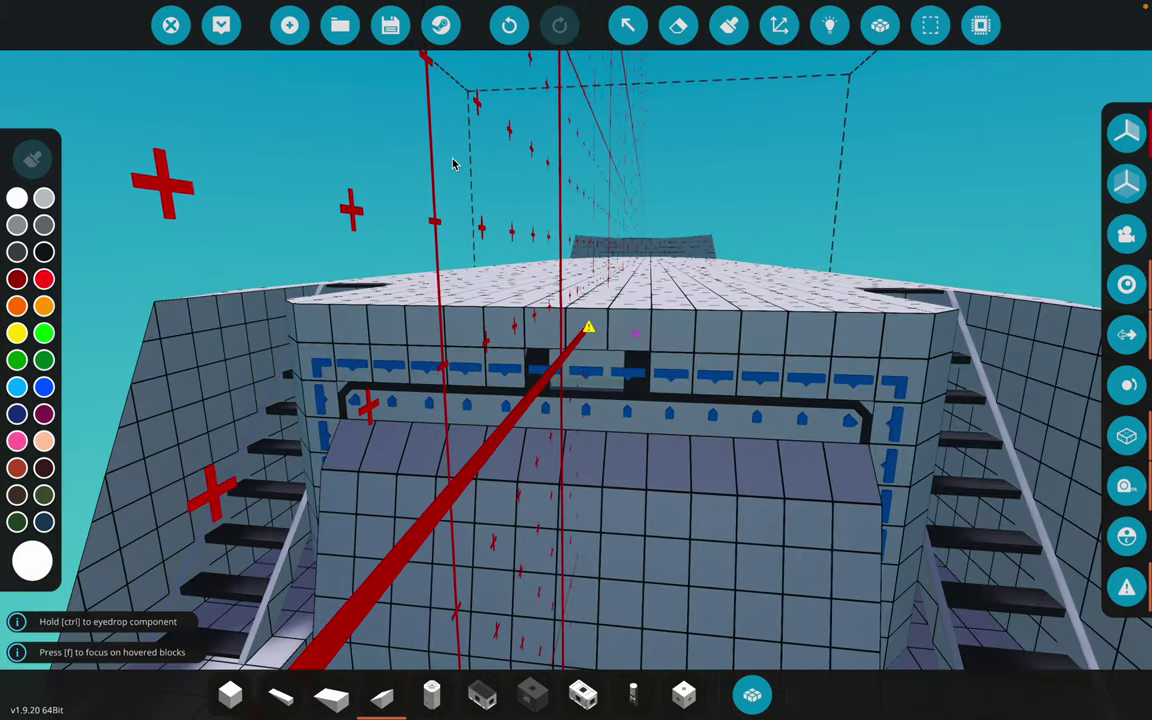
{"action": "left_click", "coordinate": [505, 30]}
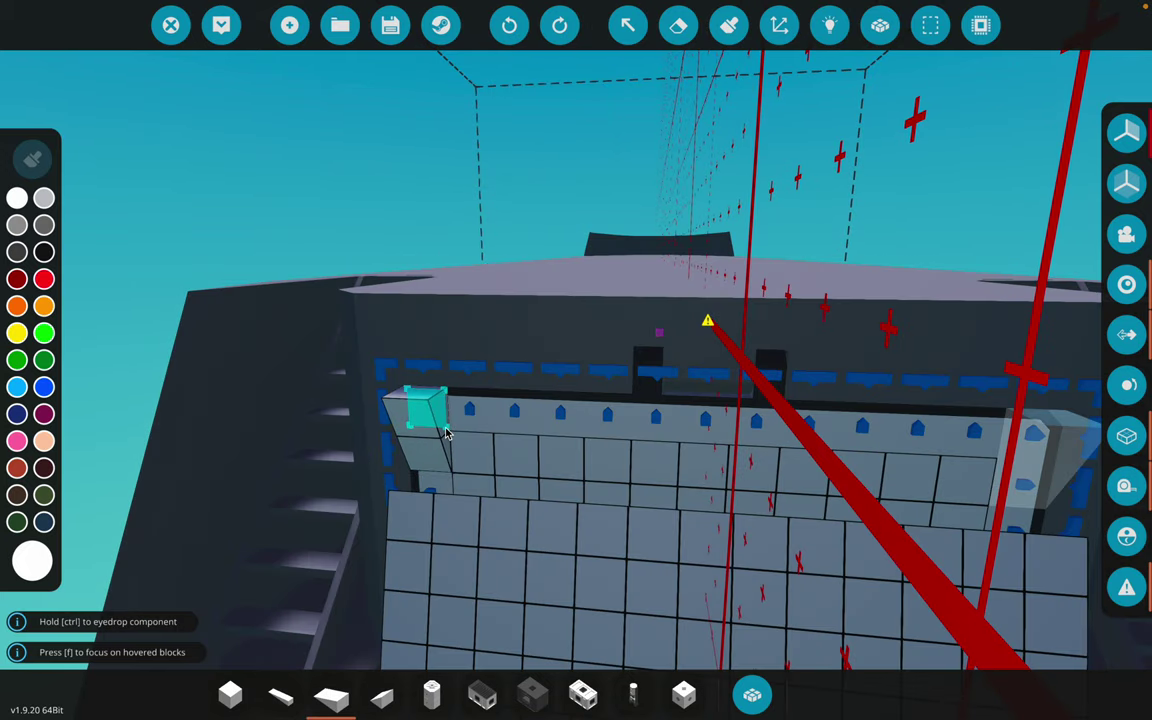
Place a full-width row of two-block wedges above the long wedges to complete the top of the door's sloped outer face.
{"action": "key", "text": "r"}
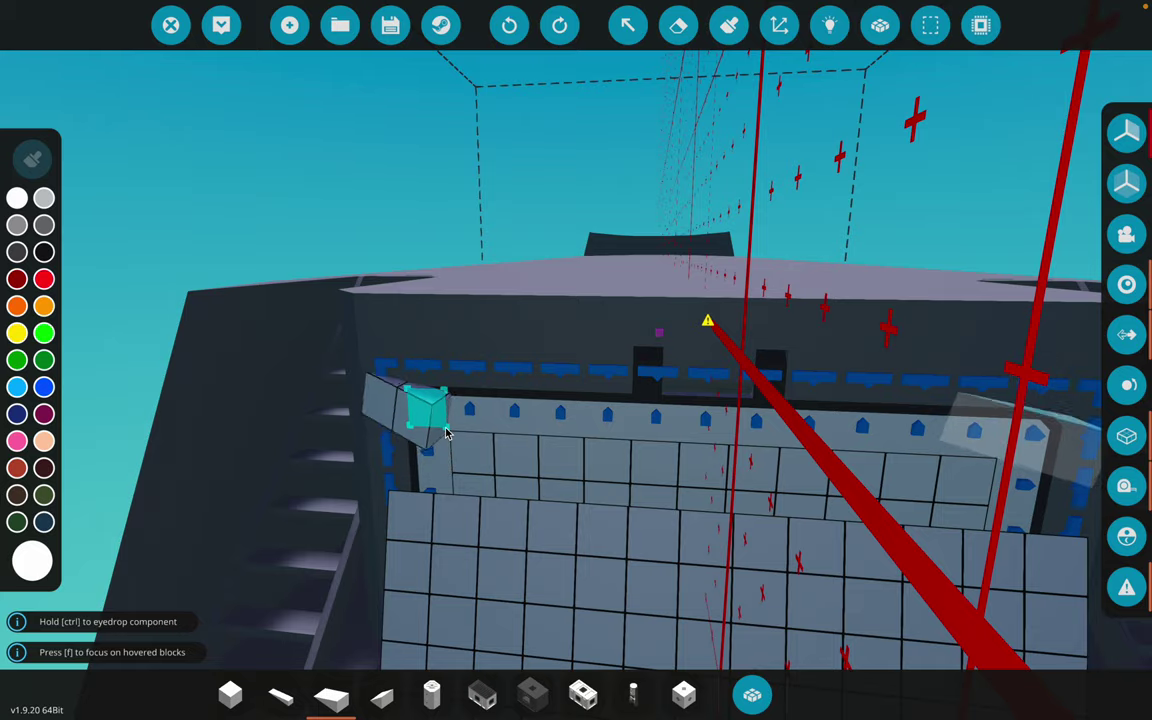
{"action": "left_click", "coordinate": [446, 434]}
{"action": "key", "text": "s"}
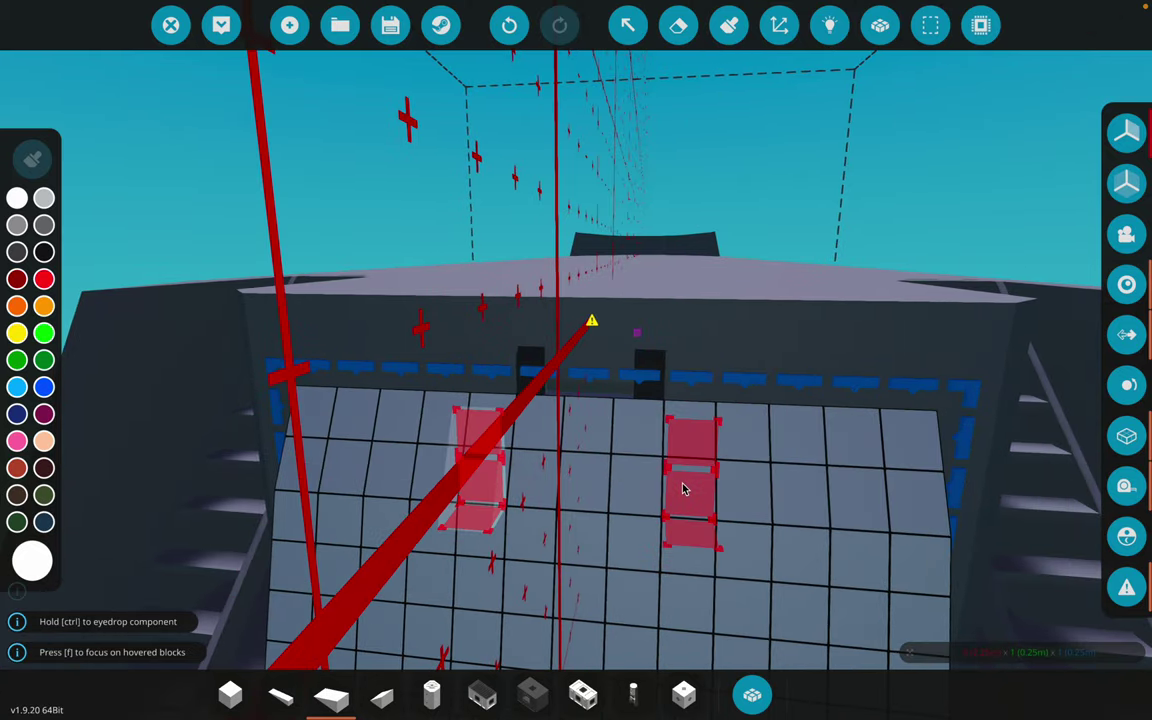
{"action": "key", "text": "s"}
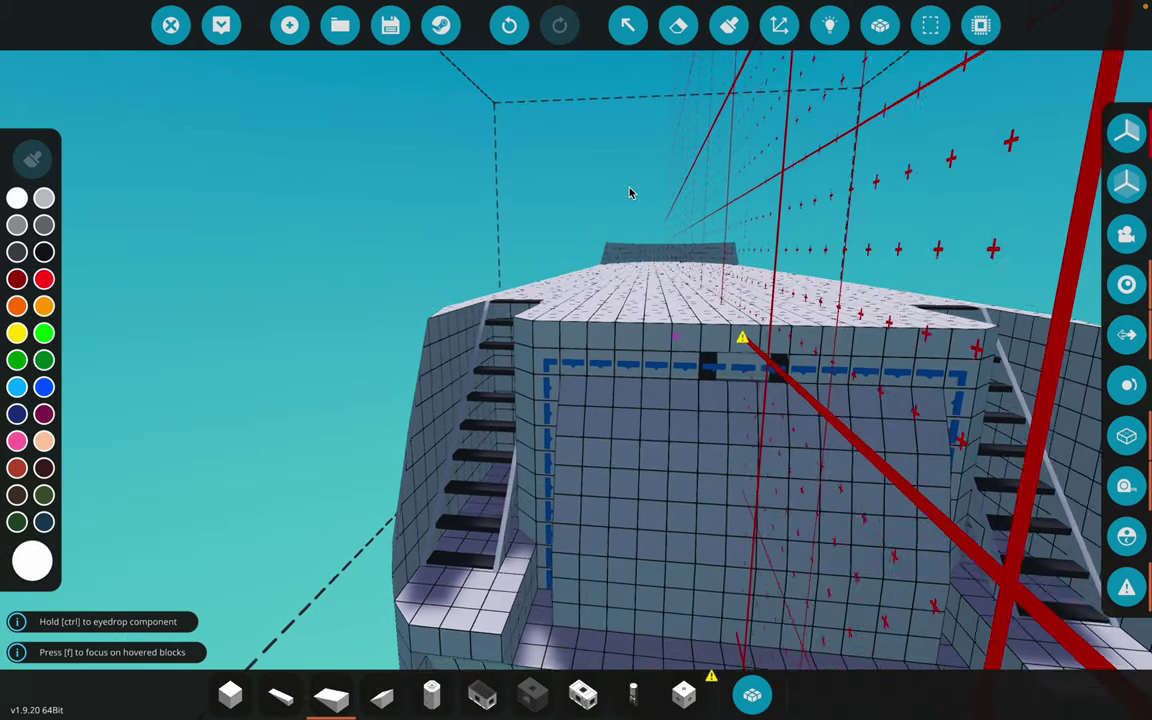
{"action": "key", "text": "s"}
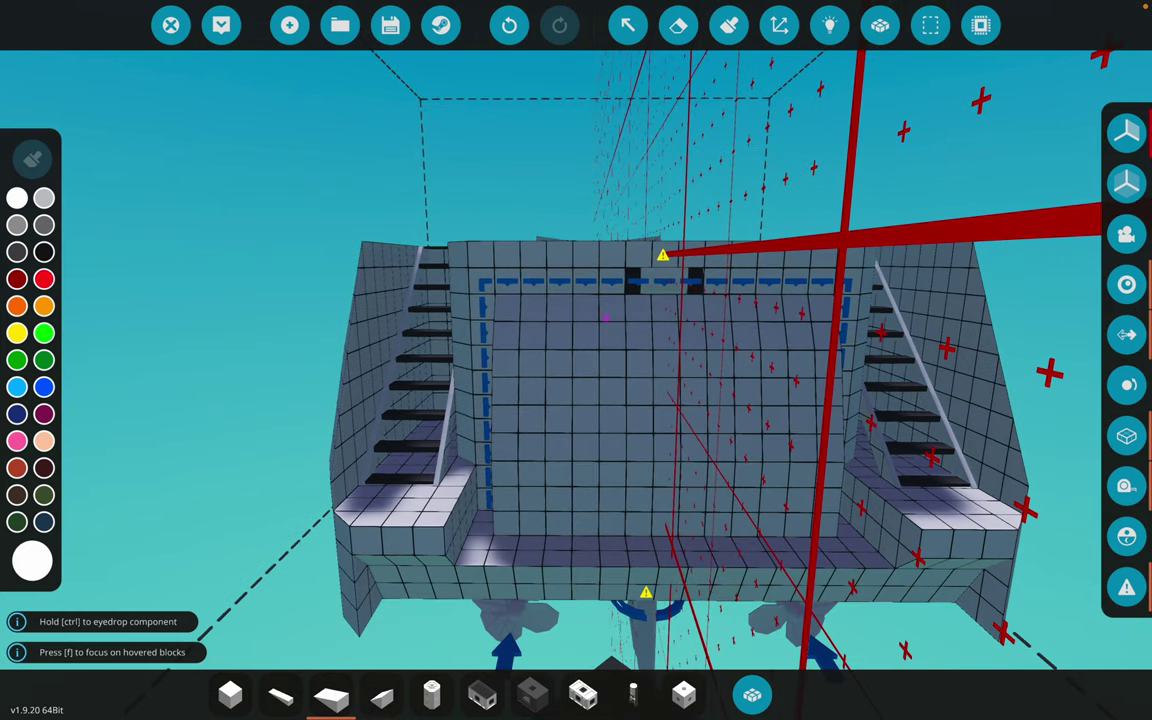
{"action": "key", "text": "s"}
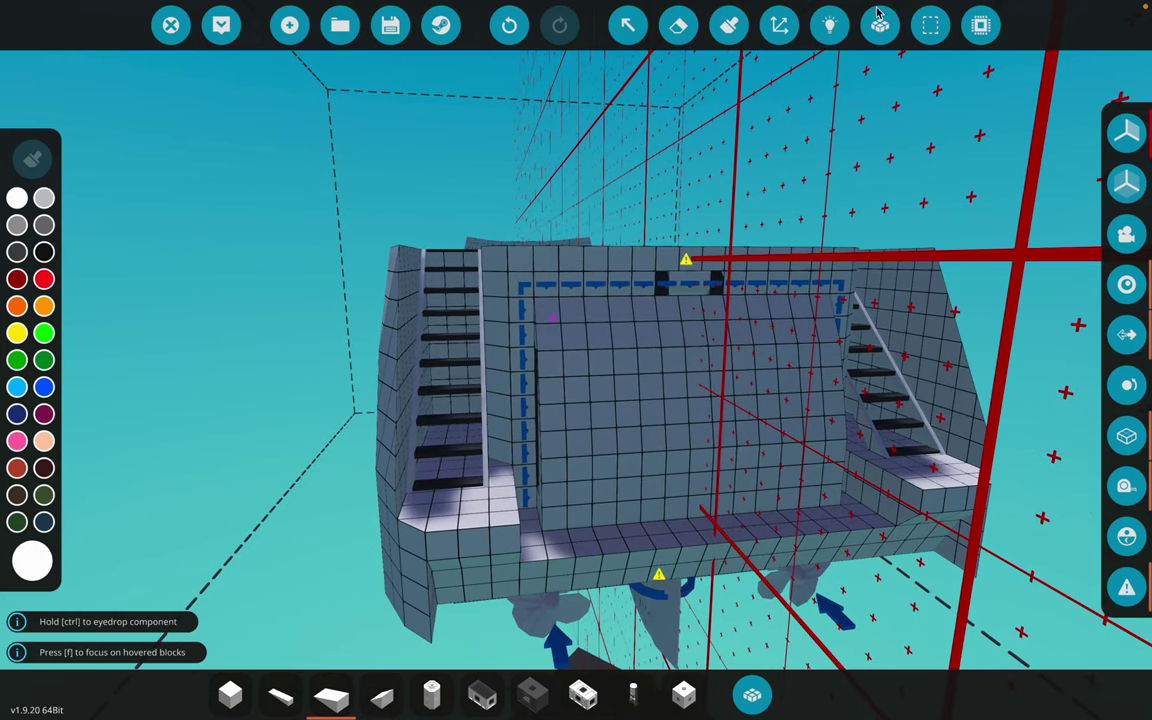
Select the door's whole sloped outer face, cut it, and paste it one block higher.
{"action": "left_click", "coordinate": [930, 25]}
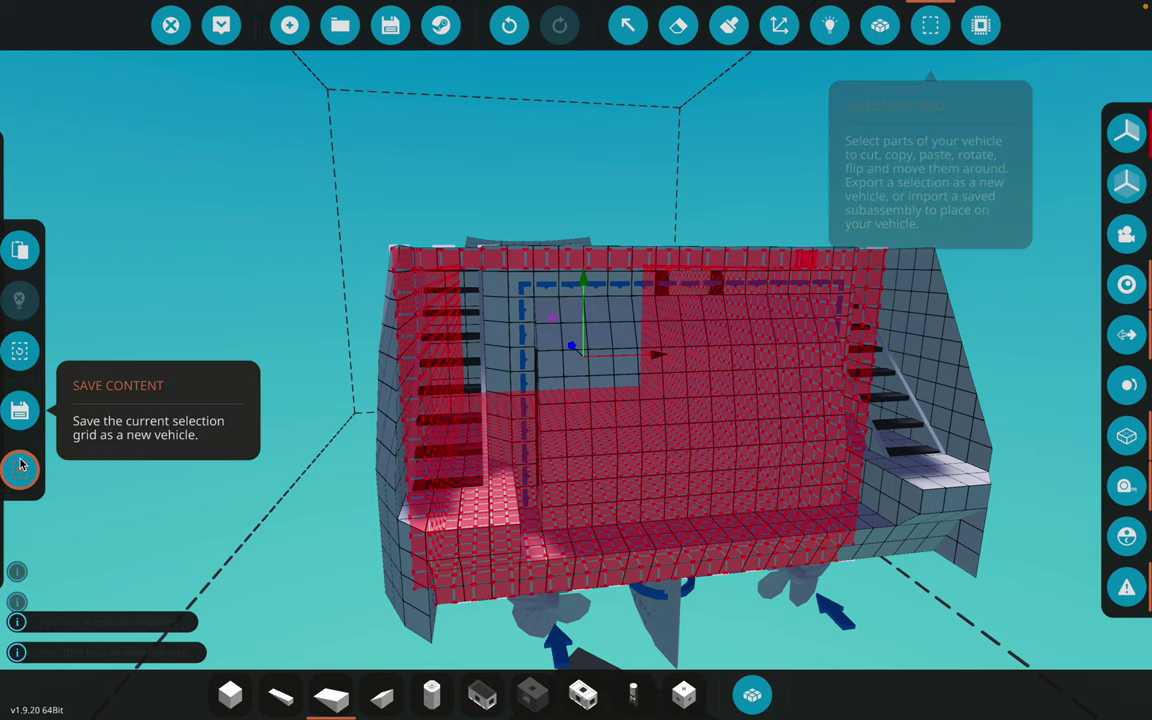
{"action": "left_click", "coordinate": [20, 468]}
{"action": "left_click", "coordinate": [540, 516]}
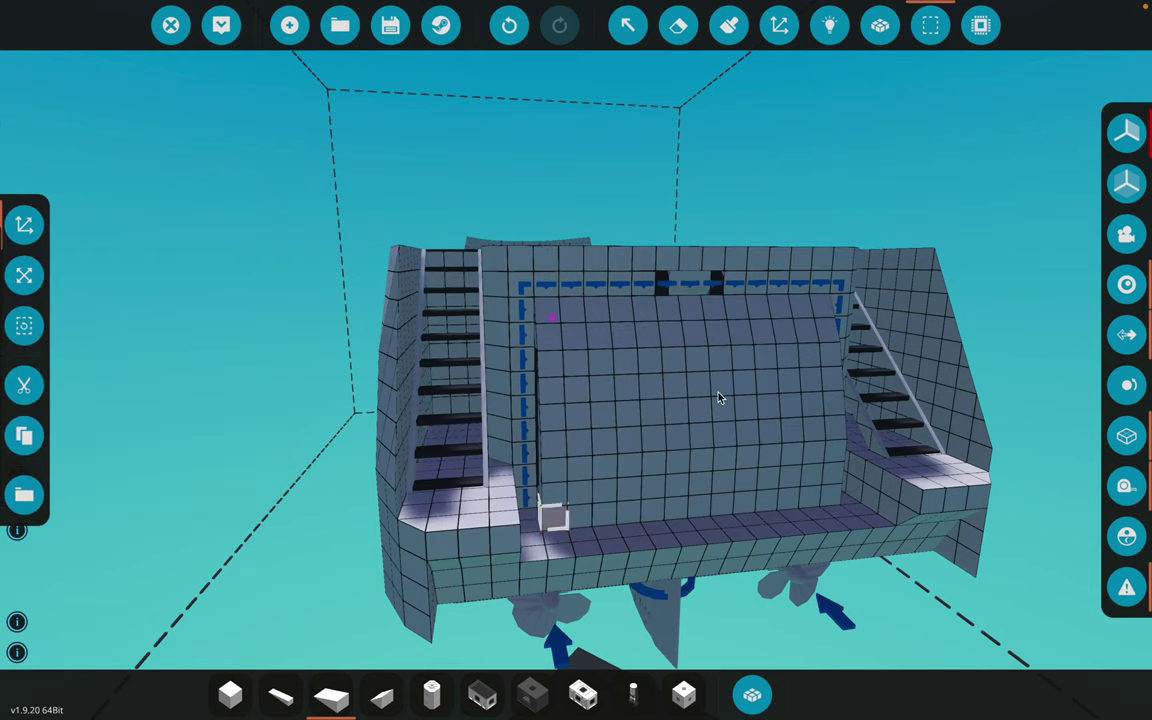
{"action": "key", "text": "ctrl+a"}
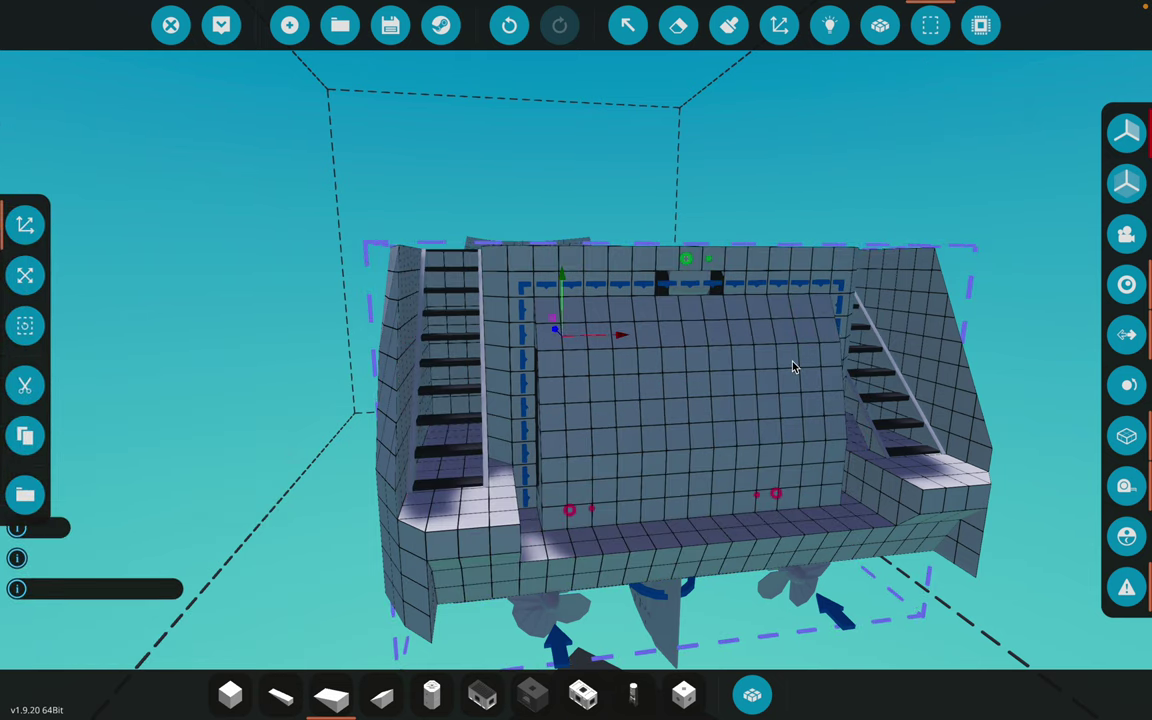
{"action": "left_click", "coordinate": [563, 512]}
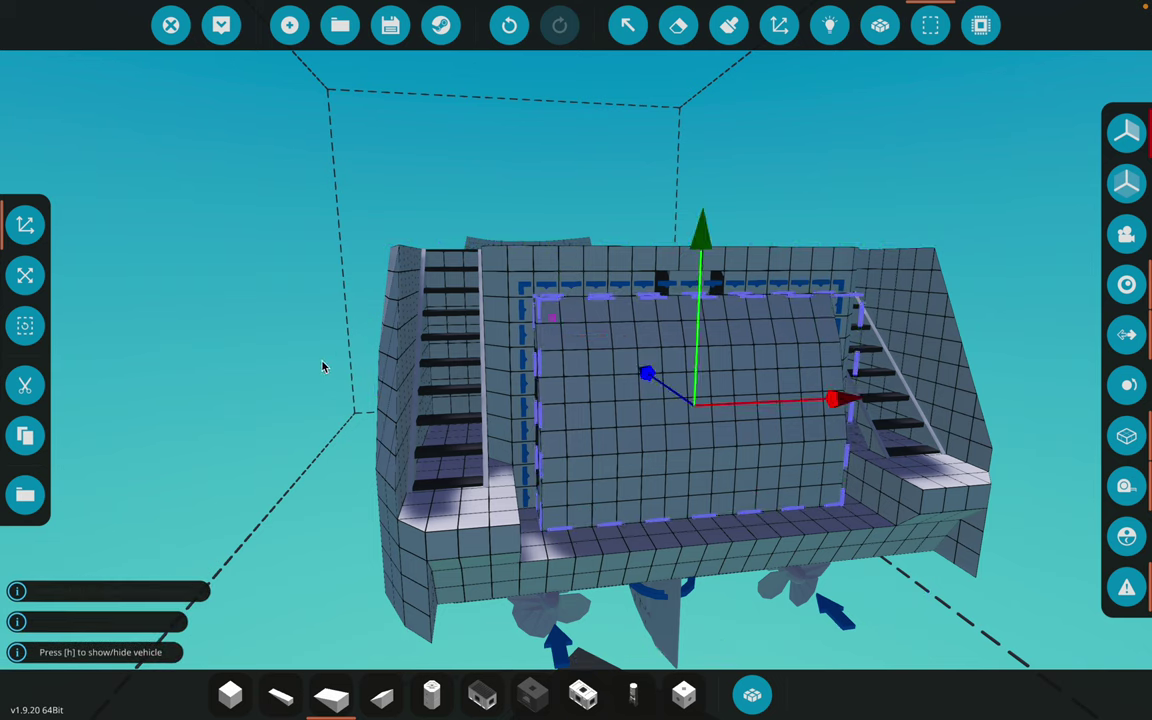
{"action": "left_click", "coordinate": [25, 385]}
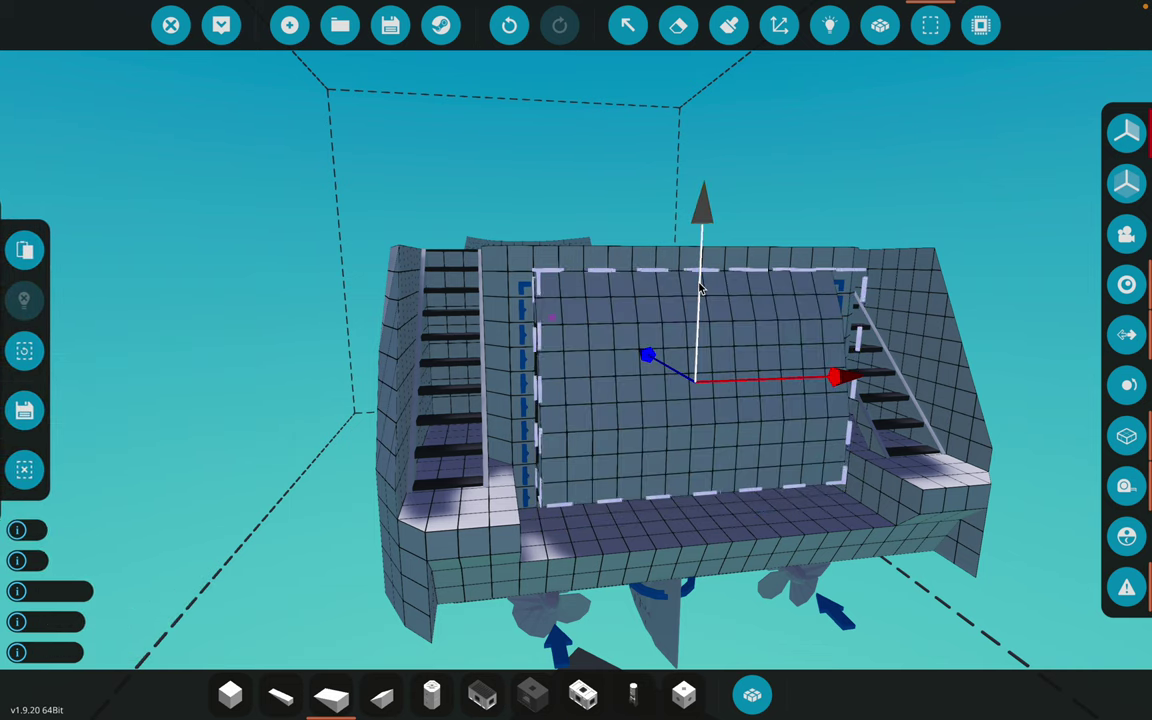
{"action": "left_click", "coordinate": [26, 258]}
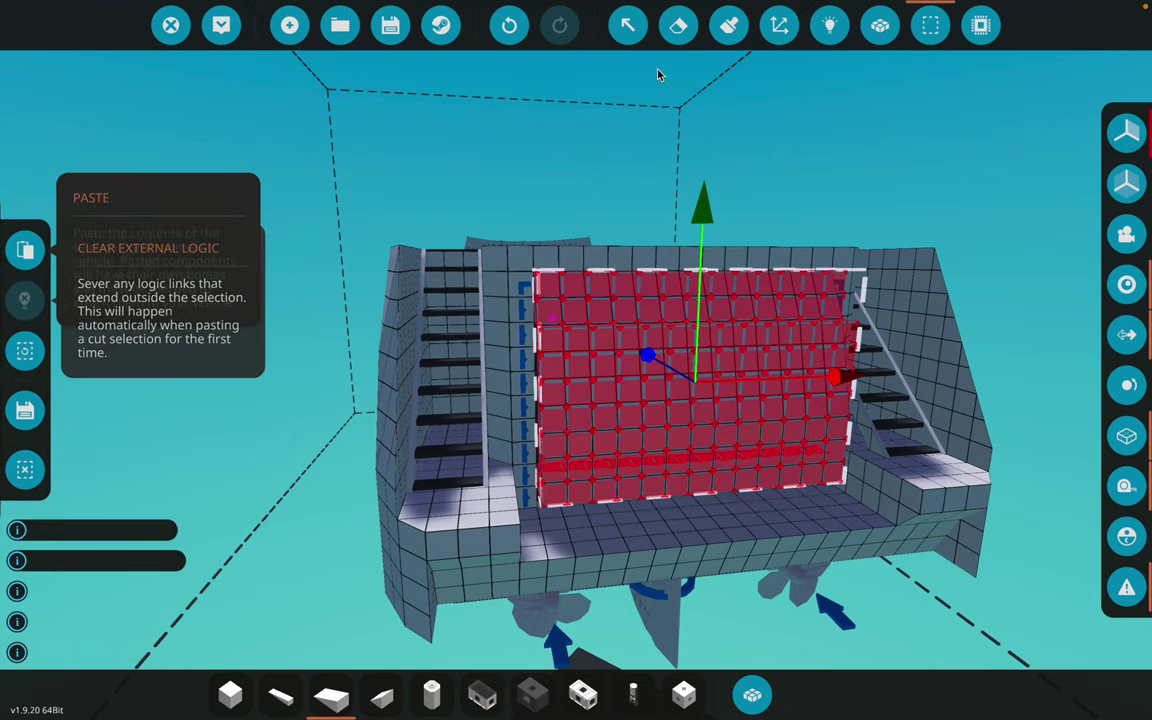
Merge the pasted outer face with the door panel's body.
{"action": "left_click", "coordinate": [880, 25]}
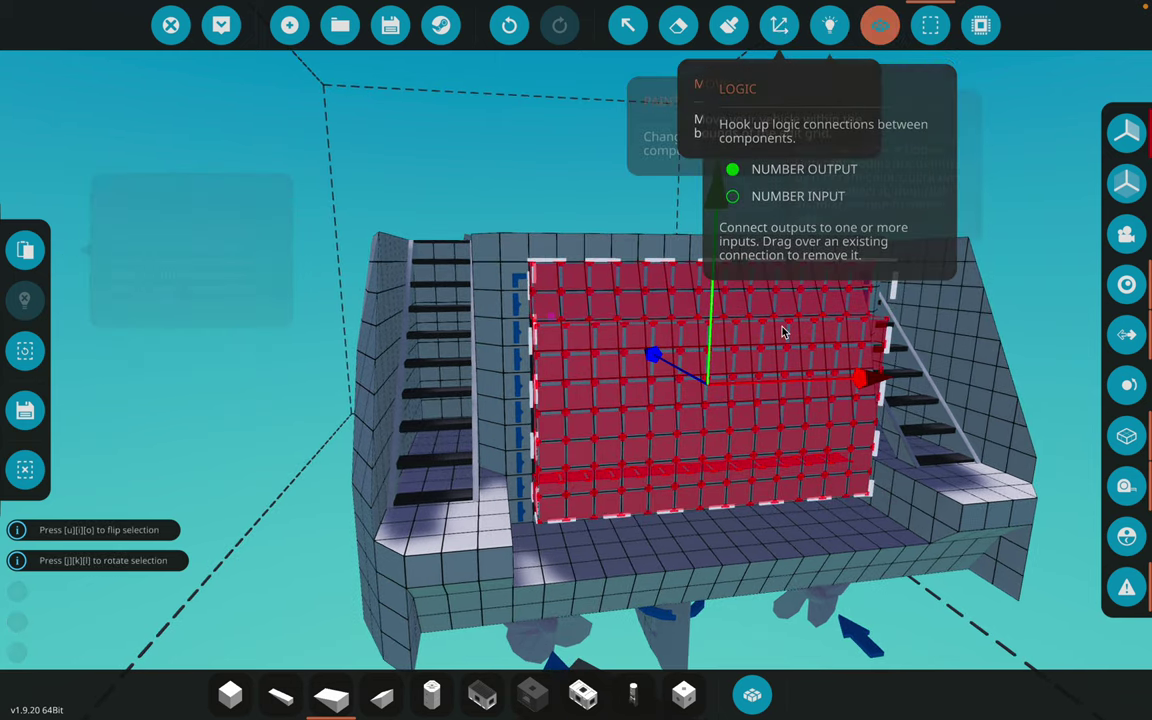
{"action": "left_click", "coordinate": [568, 452]}
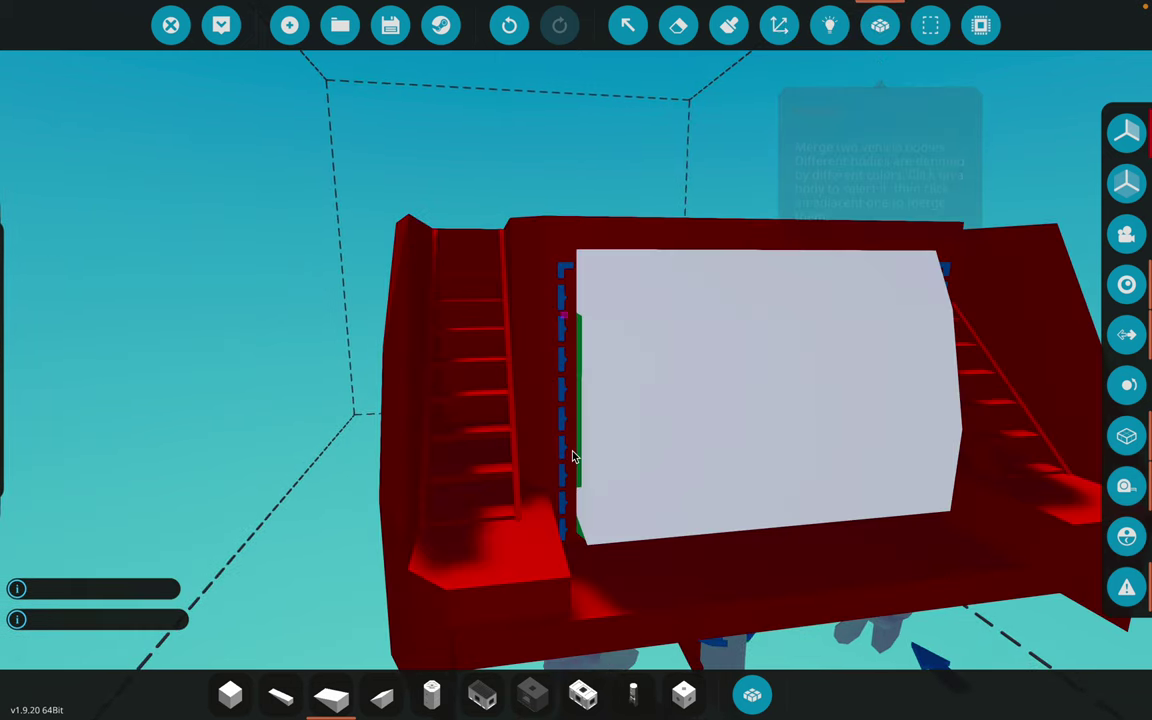
{"action": "left_click", "coordinate": [668, 437]}
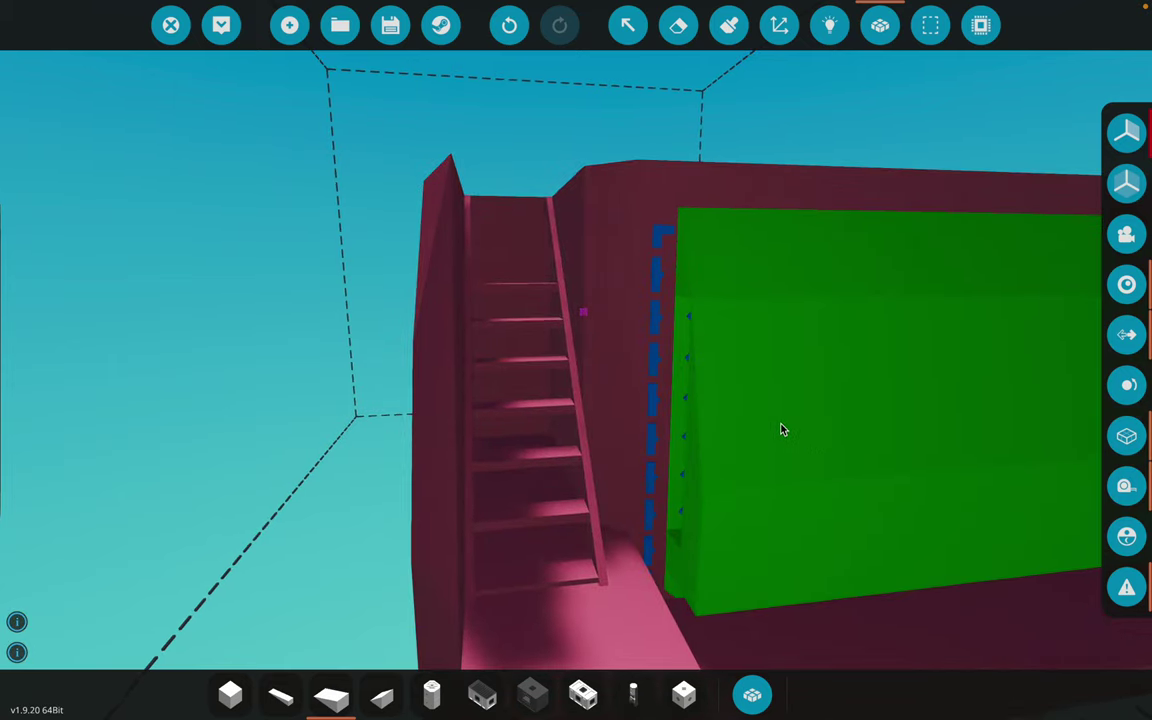
{"action": "left_click", "coordinate": [840, 125]}
Fill the open side between the outer face and the door panel with matching wedges and basic blocks.
{"action": "left_click", "coordinate": [689, 265]}
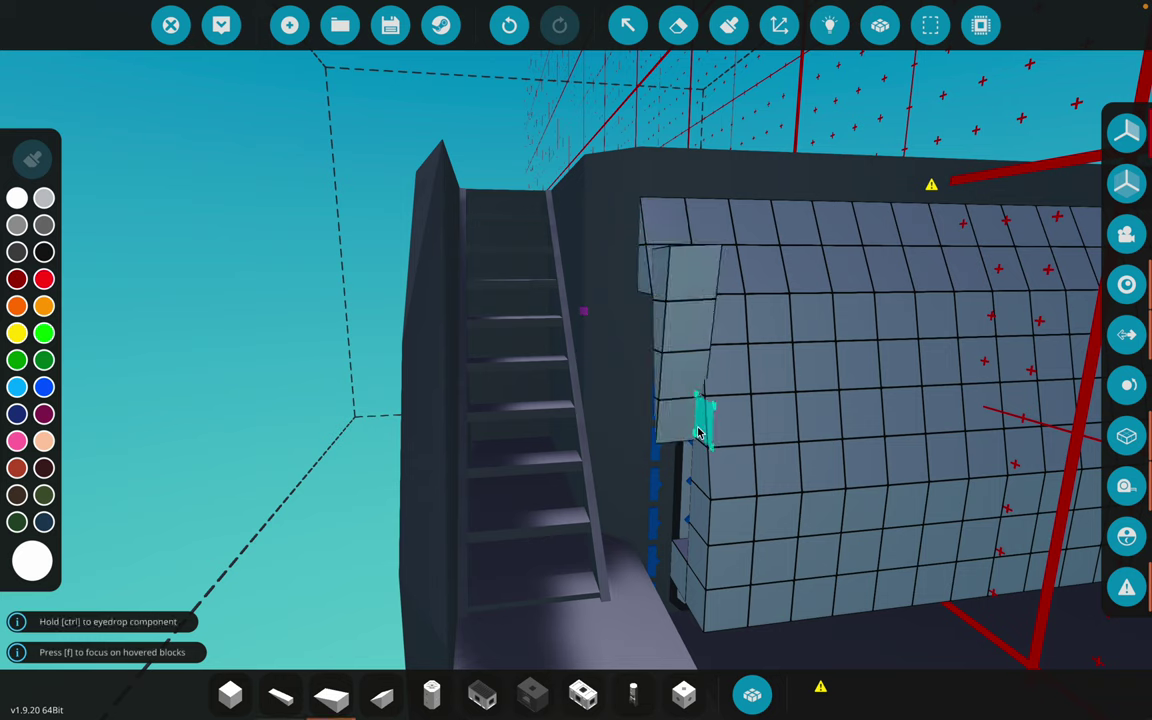
{"action": "key", "text": "2"}
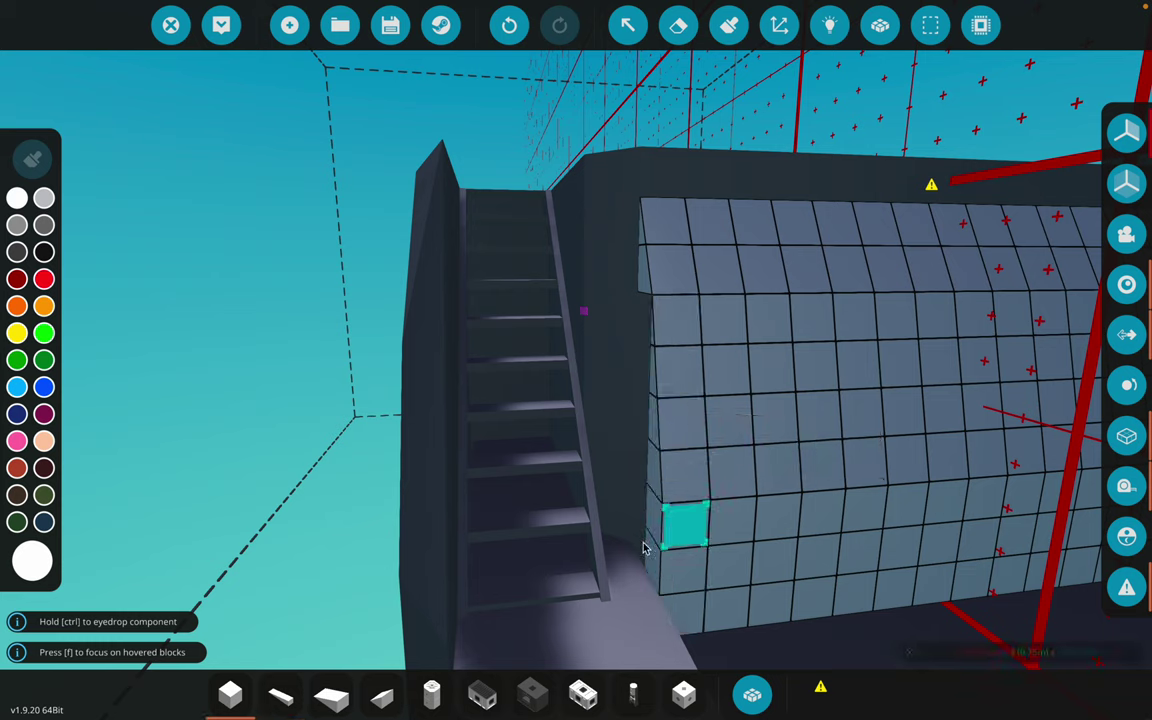
{"action": "key", "text": "w"}
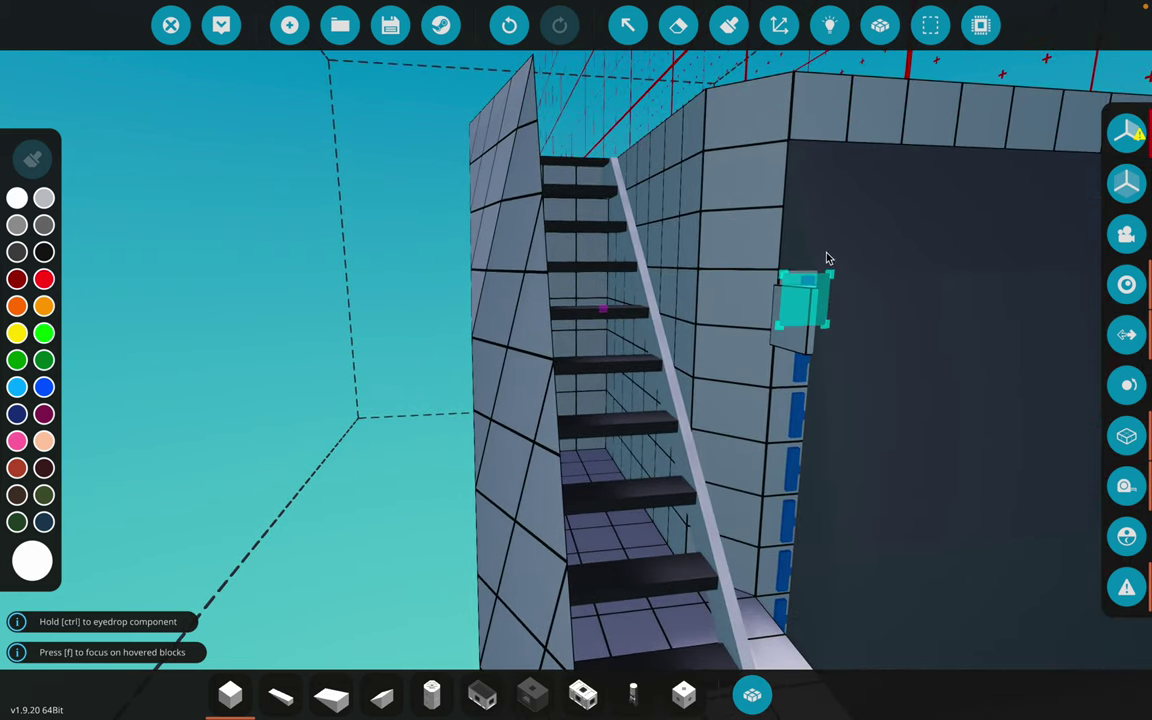
{"action": "key", "text": "w"}
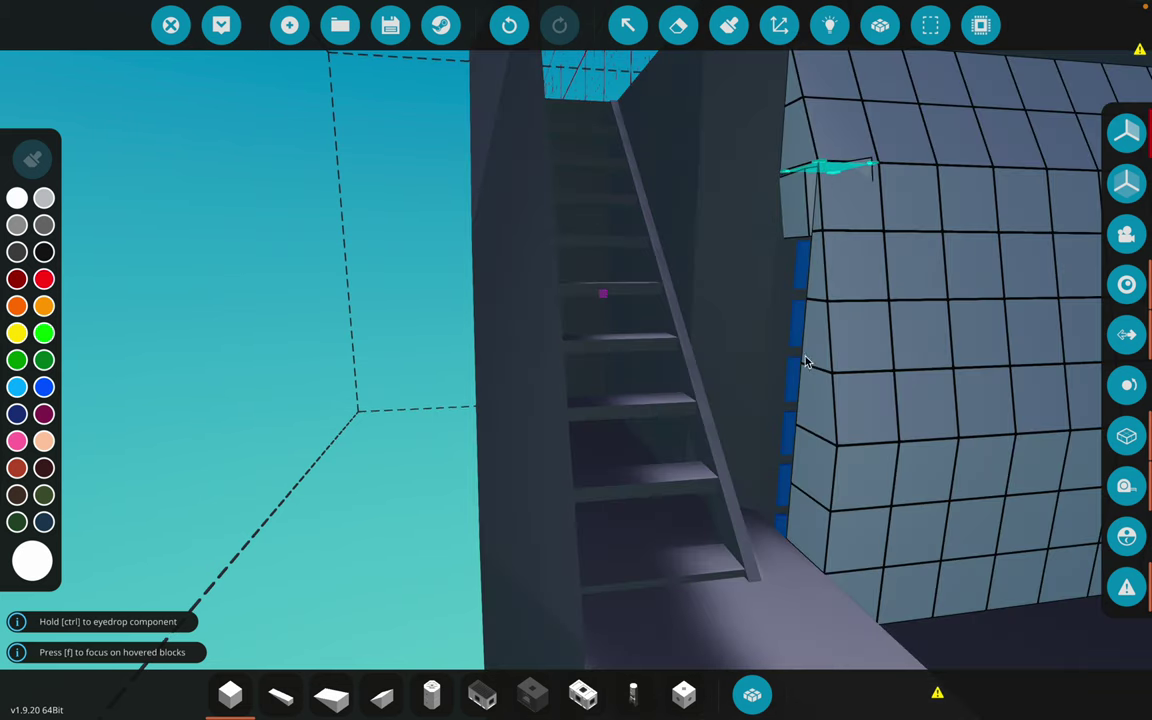
{"action": "left_click", "coordinate": [838, 582]}
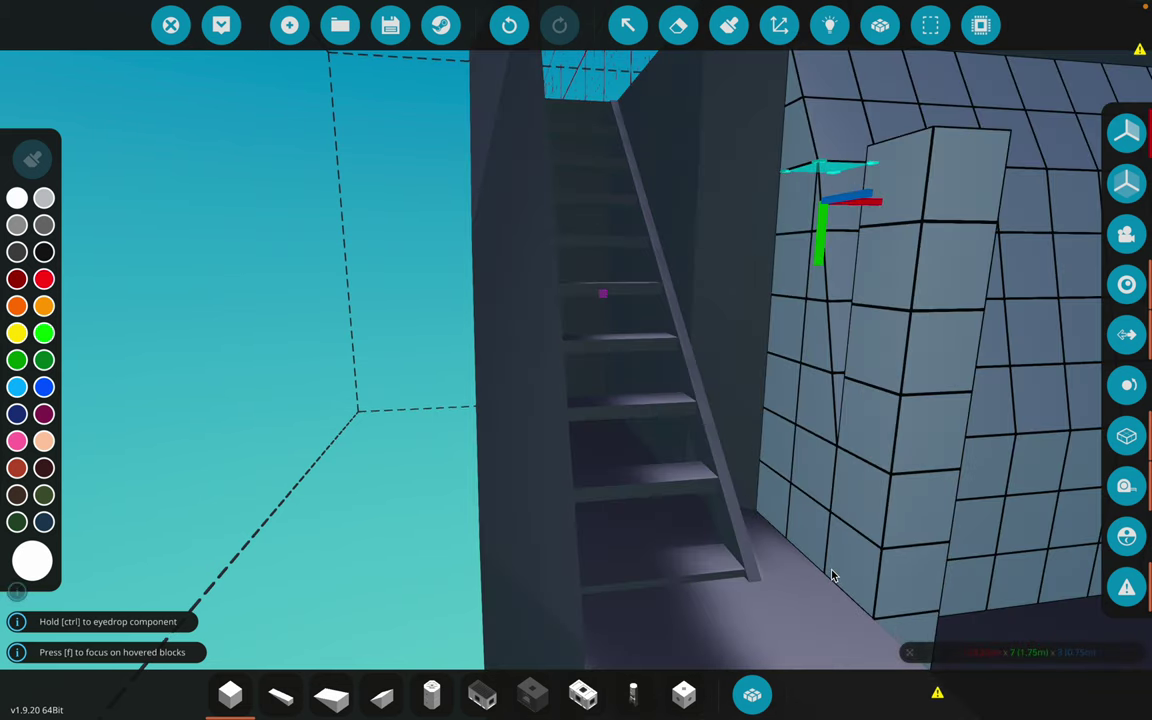
{"action": "key", "text": "d"}
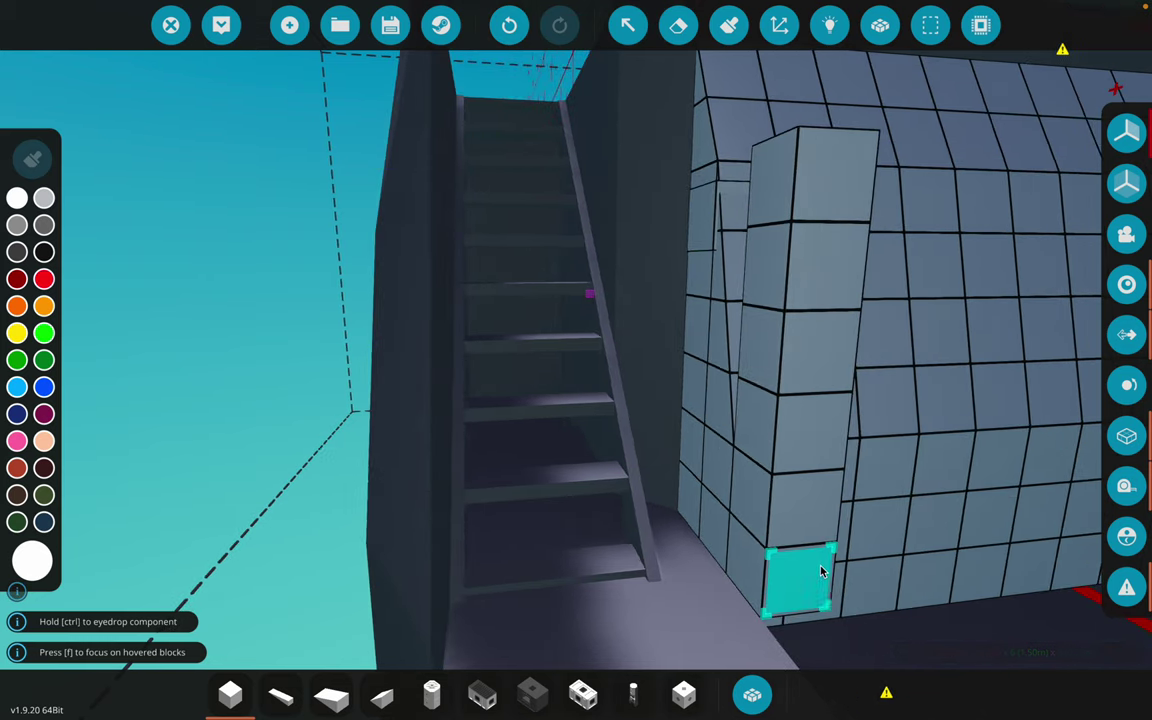
Delete the surplus six-block column protruding in front of the outer face's edge.
{"action": "key", "text": "Escape"}
{"action": "left_click_drag", "start_coordinate": [797, 268], "coordinate": [802, 137]}
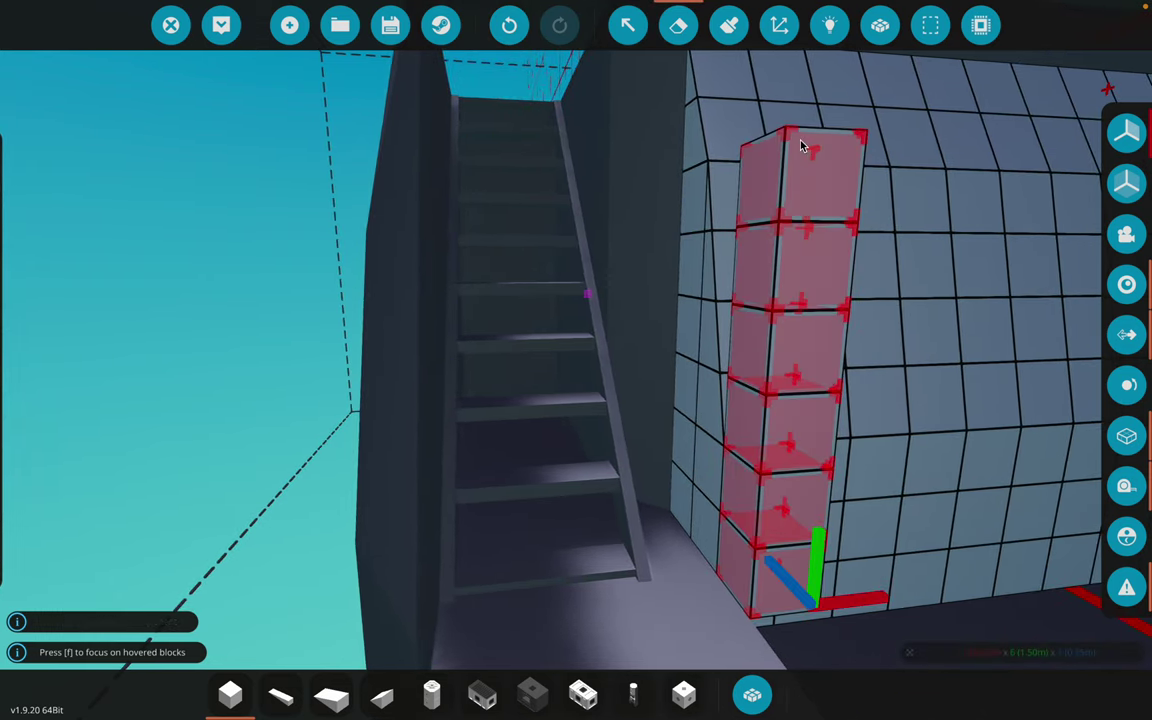
{"action": "key", "text": "Delete"}
{"action": "key", "text": "Escape"}
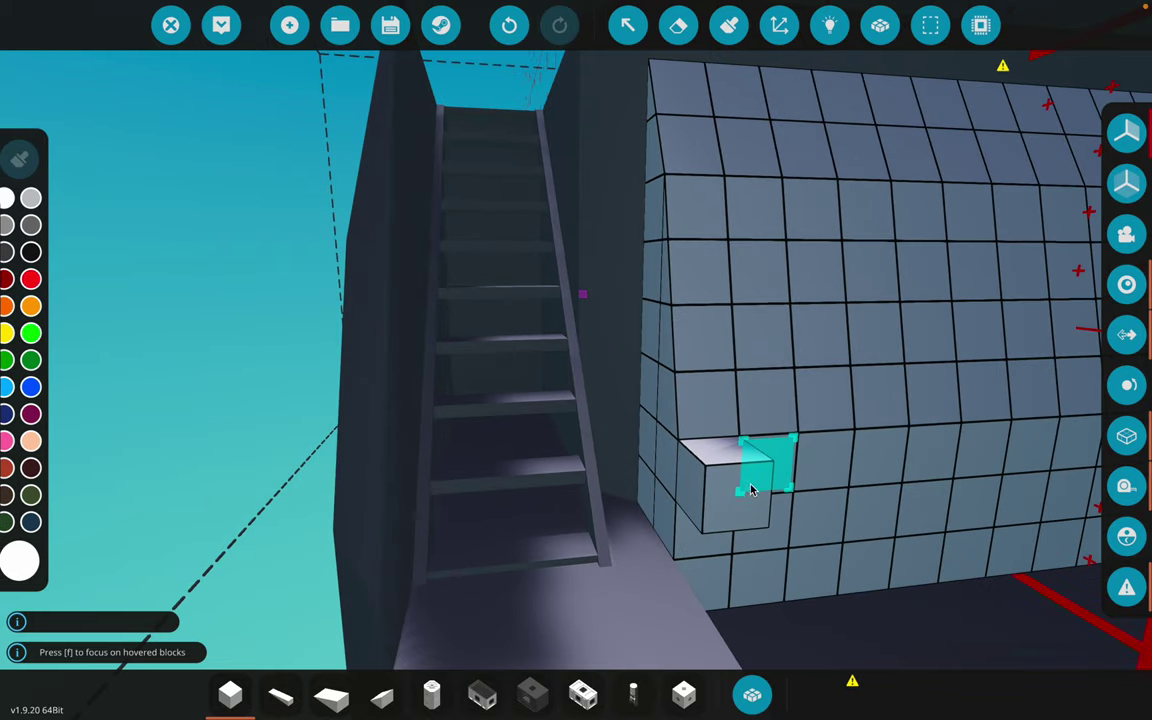
{"action": "key", "text": "s"}
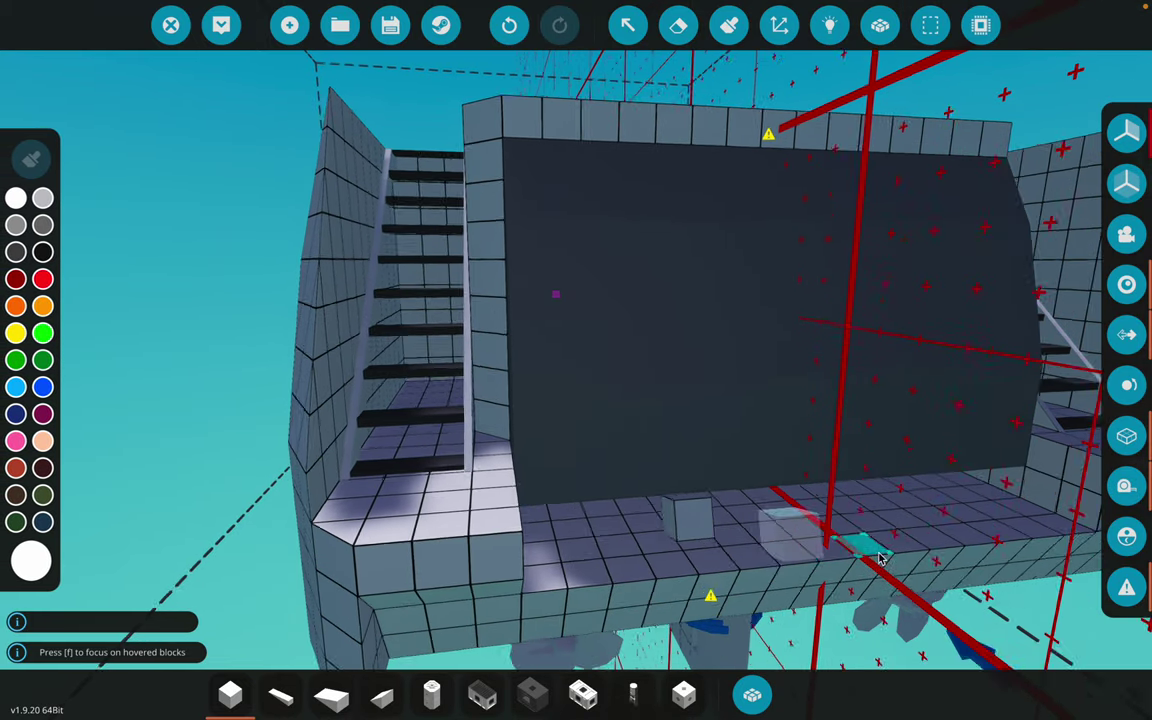
{"action": "key", "text": "q"}
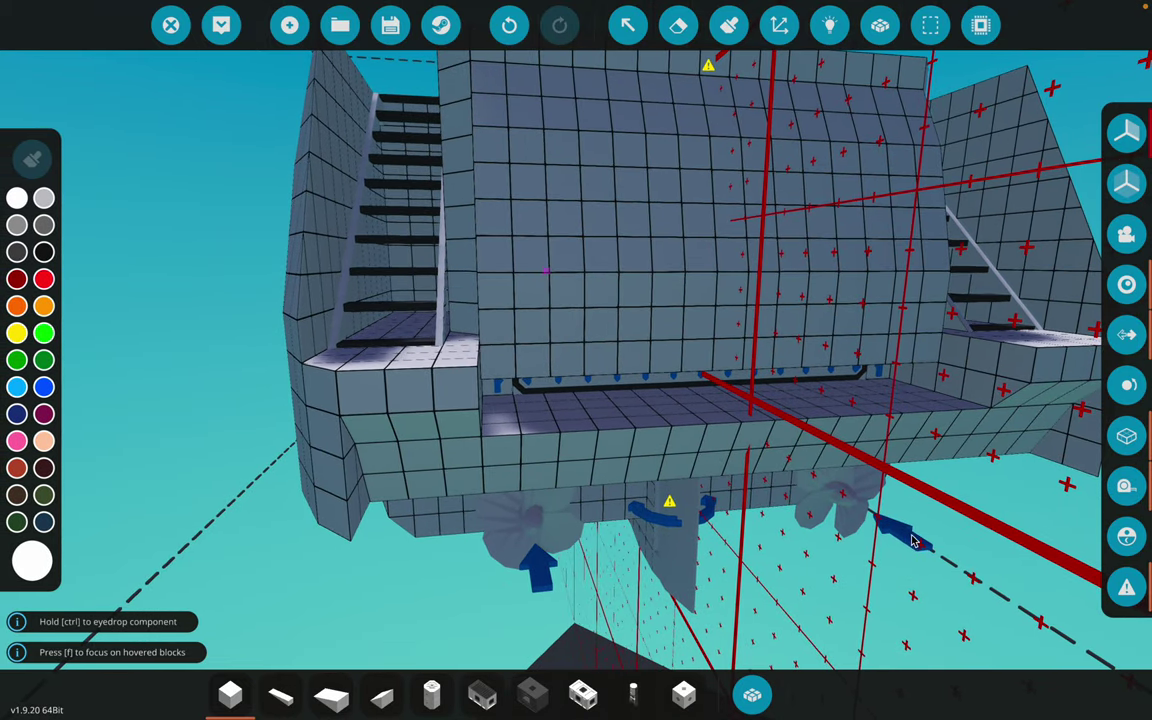
{"action": "key", "text": "e"}
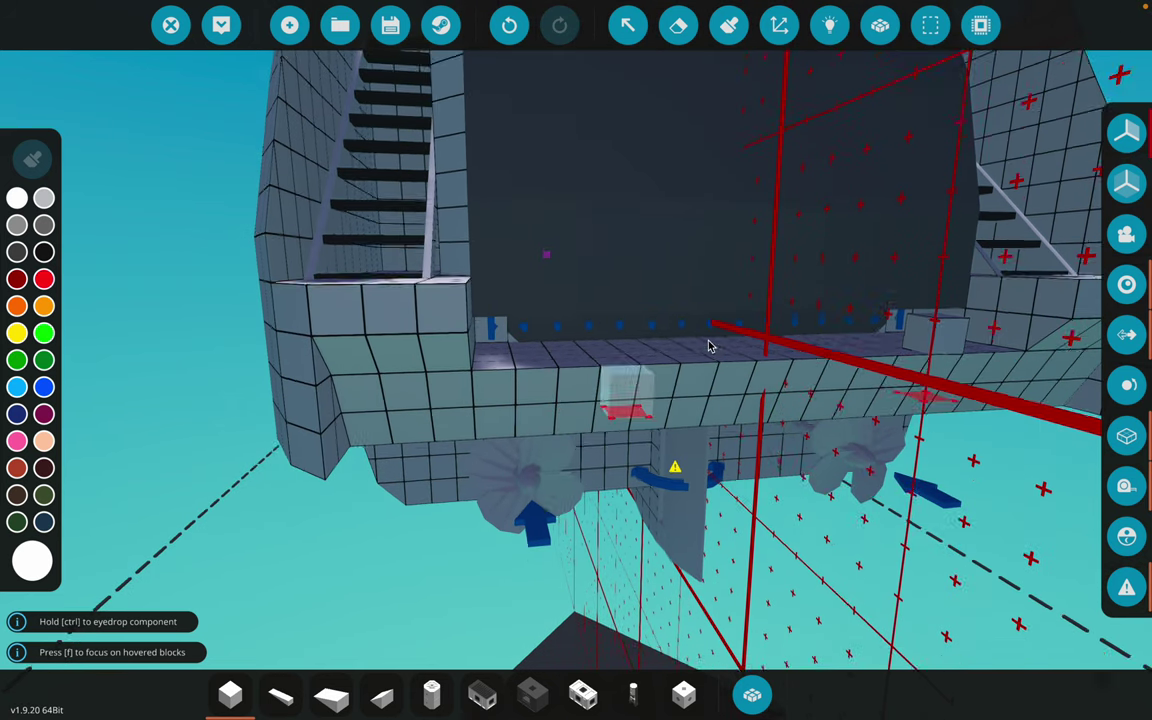
Examine the door's underside, the gap behind its outer face, and the row of connectors along its lower edge.
{"action": "key", "text": "q"}
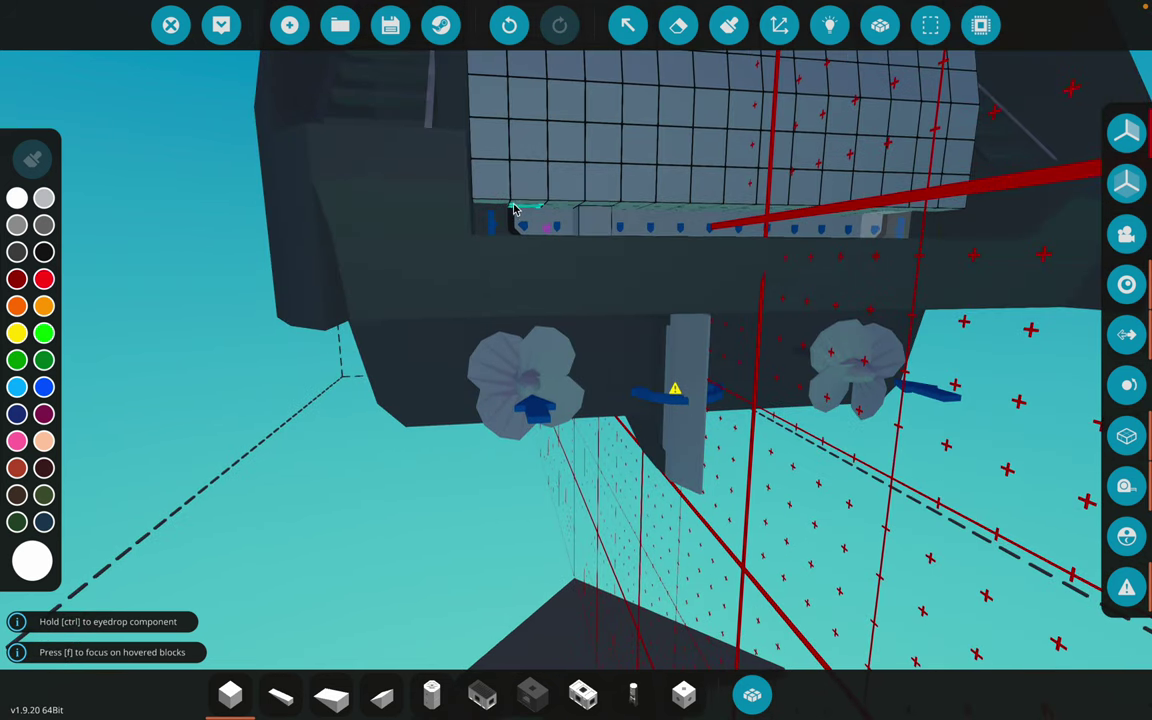
{"action": "left_click", "coordinate": [708, 210]}
{"action": "key", "text": "s"}
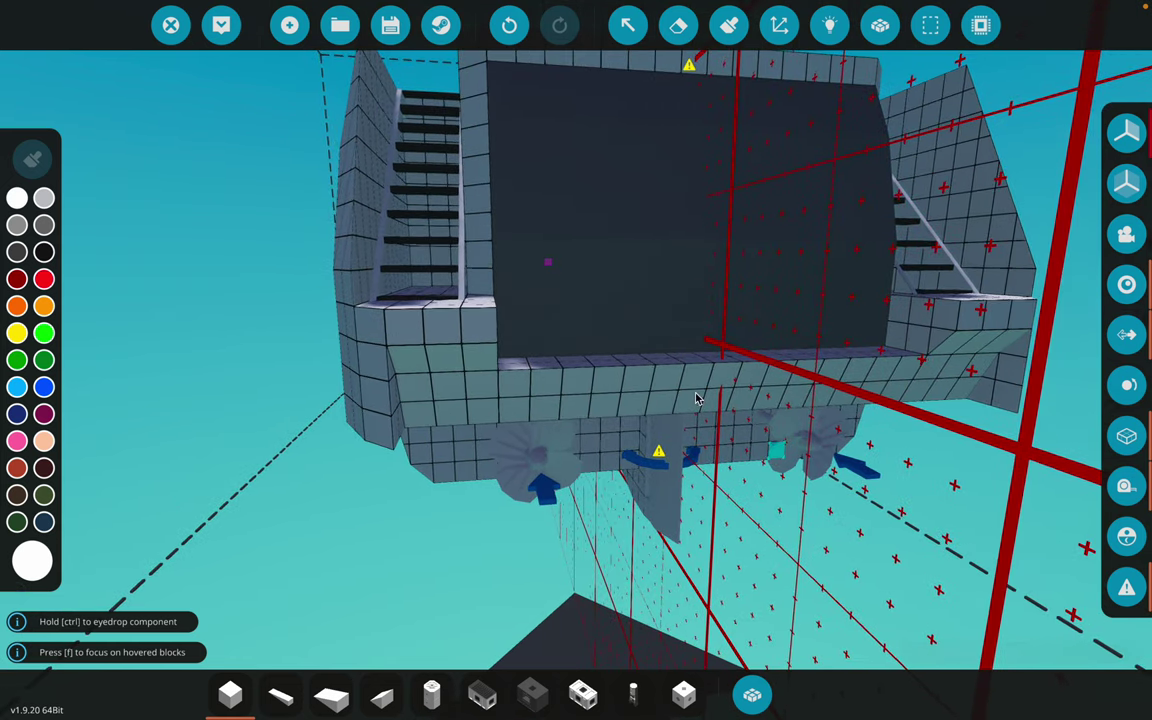
{"action": "key", "text": "w"}
{"action": "key", "text": "s"}
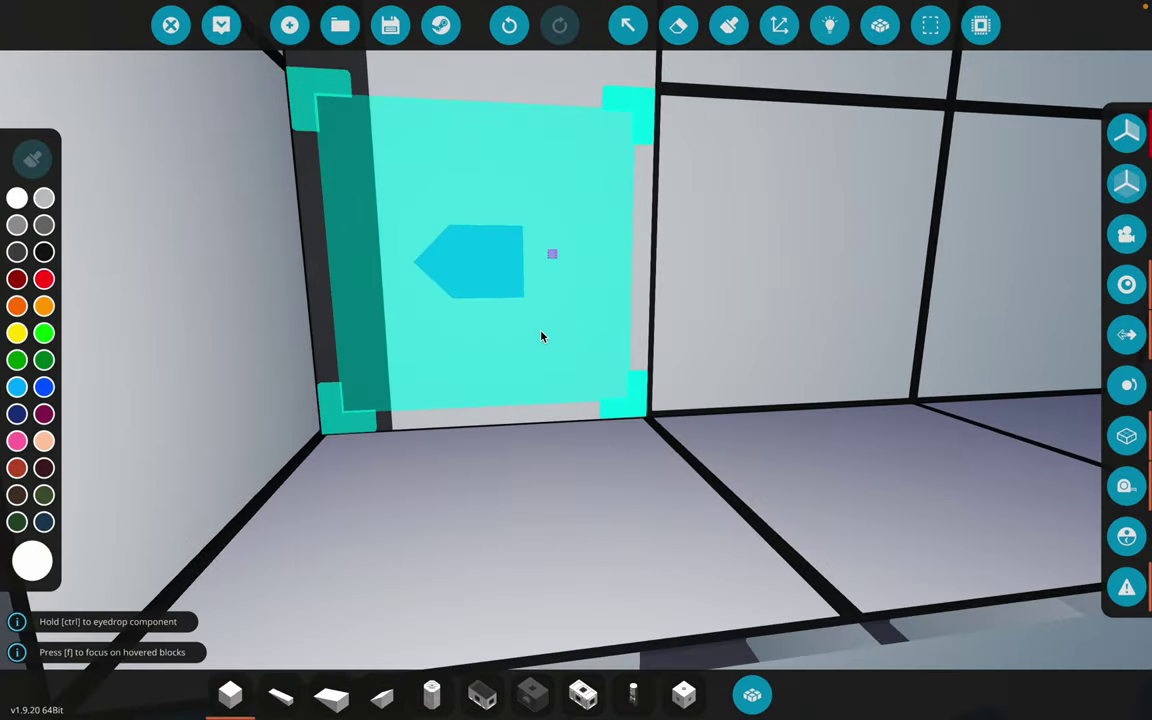
{"action": "key", "text": "w"}
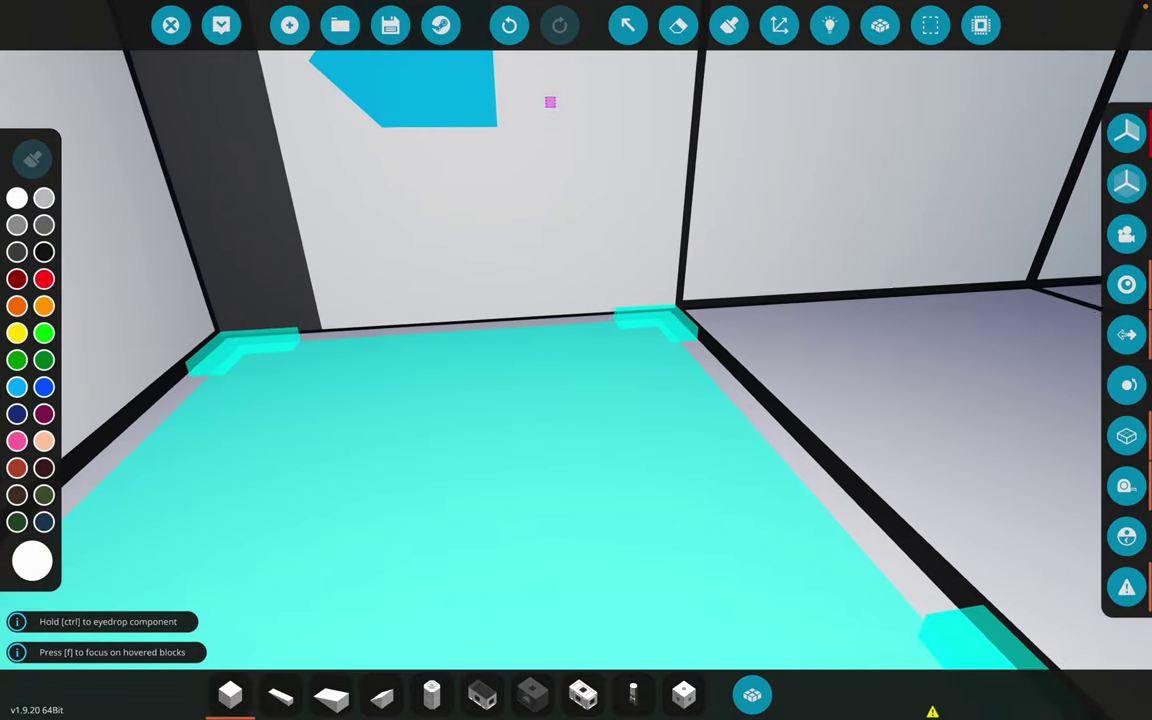
{"action": "key", "text": "d"}
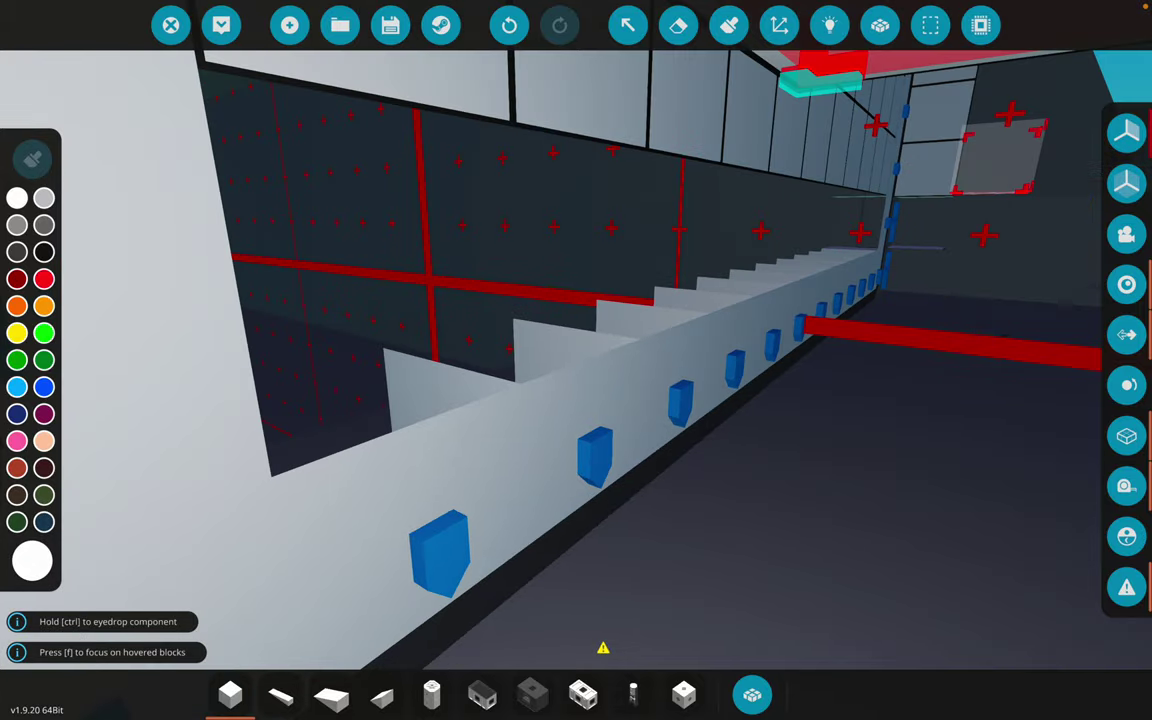
{"action": "key", "text": "w"}
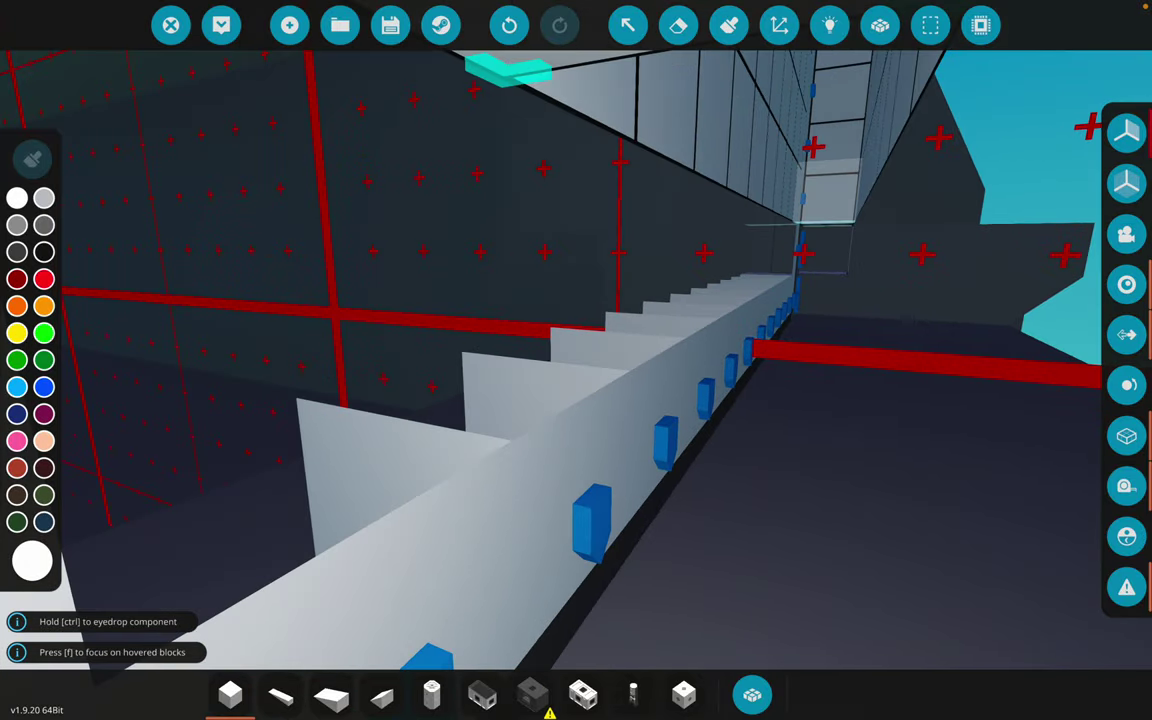
{"action": "key", "text": "w"}
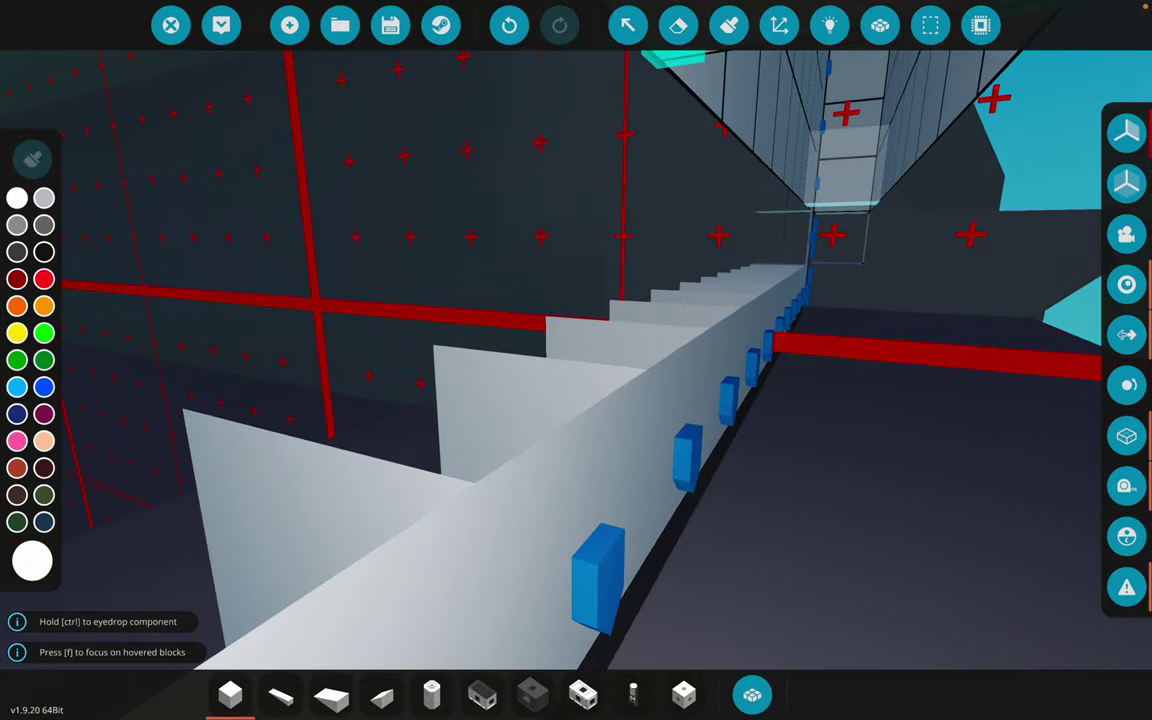
{"action": "key", "text": "d"}
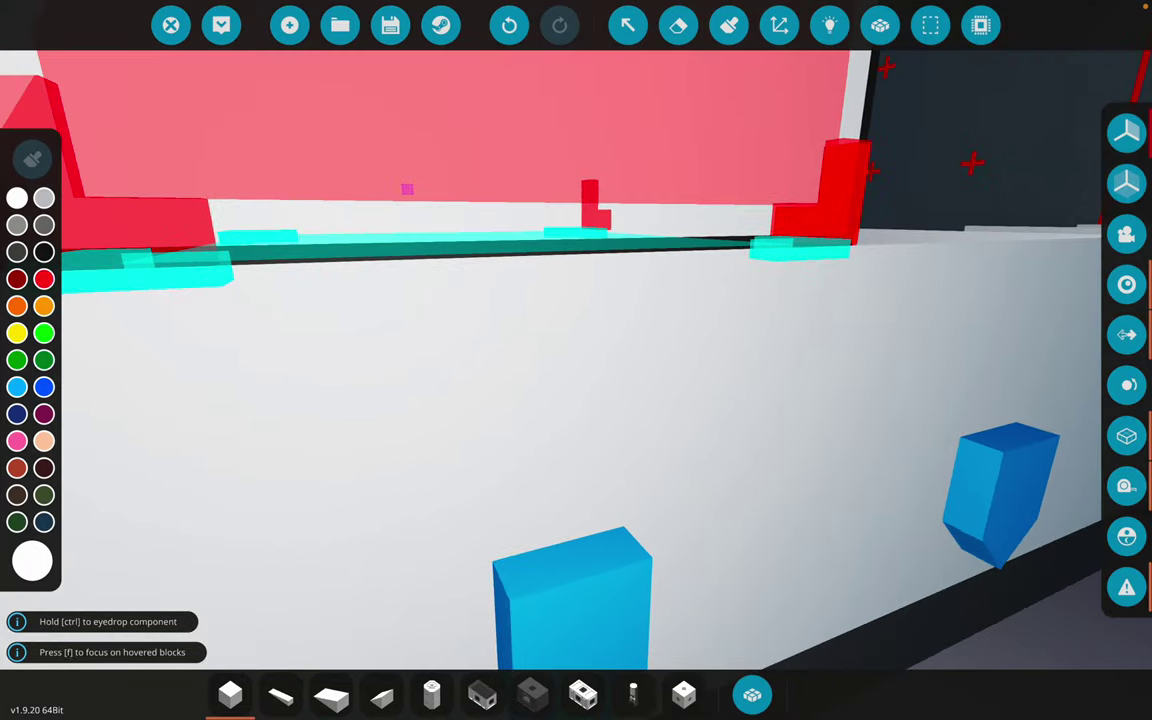
{"action": "key", "text": "d"}
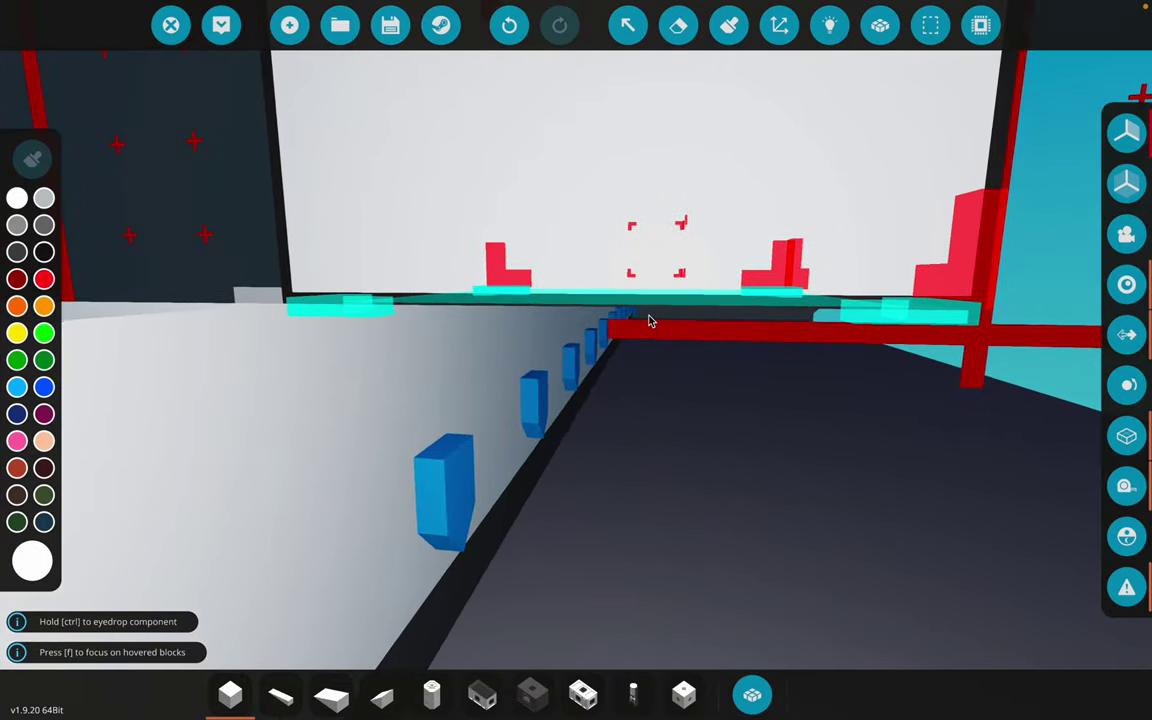
{"action": "key", "text": "w"}
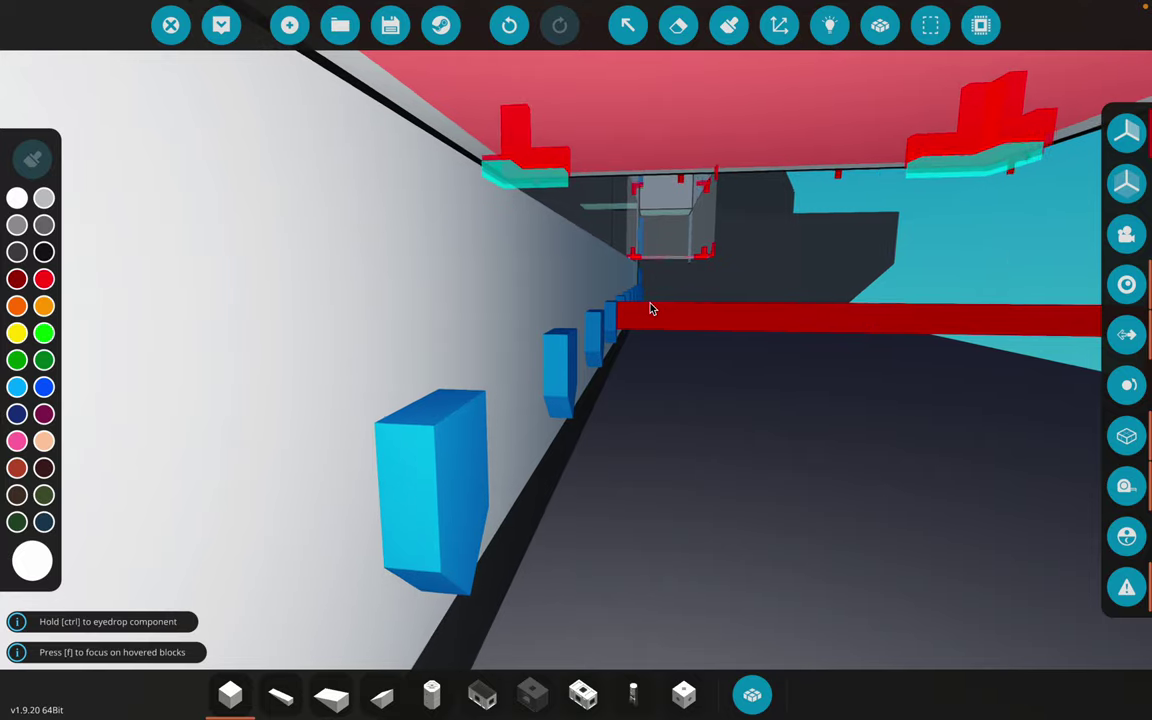
{"action": "key", "text": "w"}
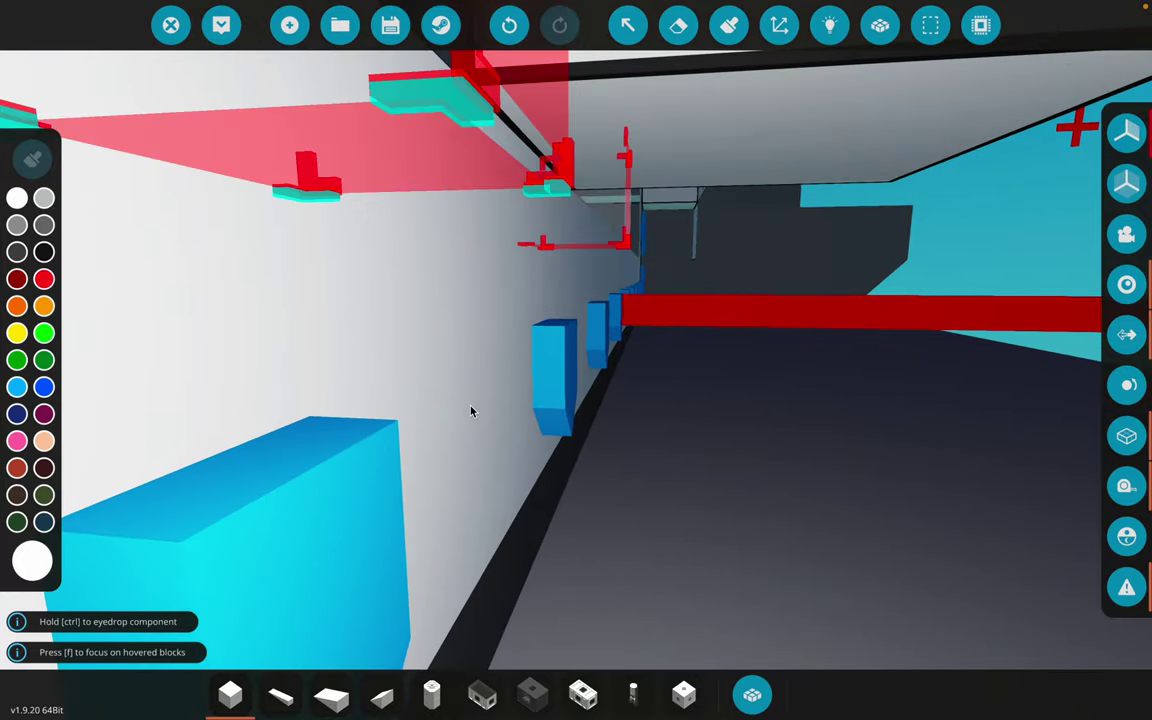
{"action": "key", "text": "w"}
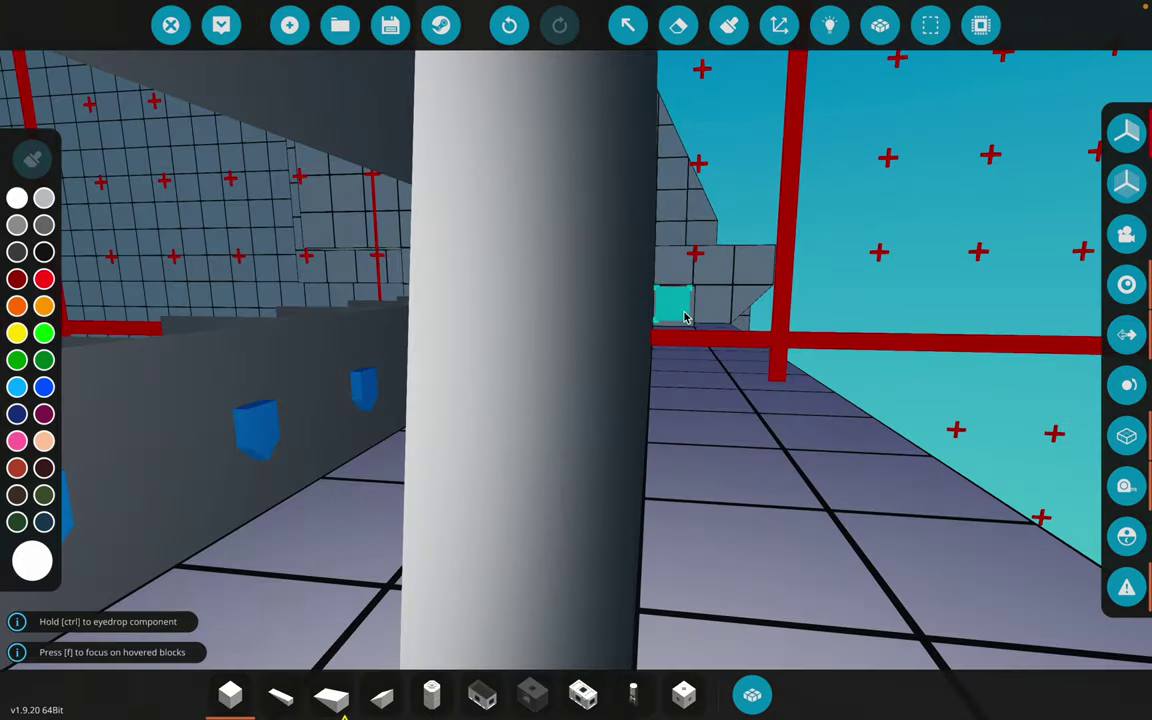
{"action": "key", "text": "w"}
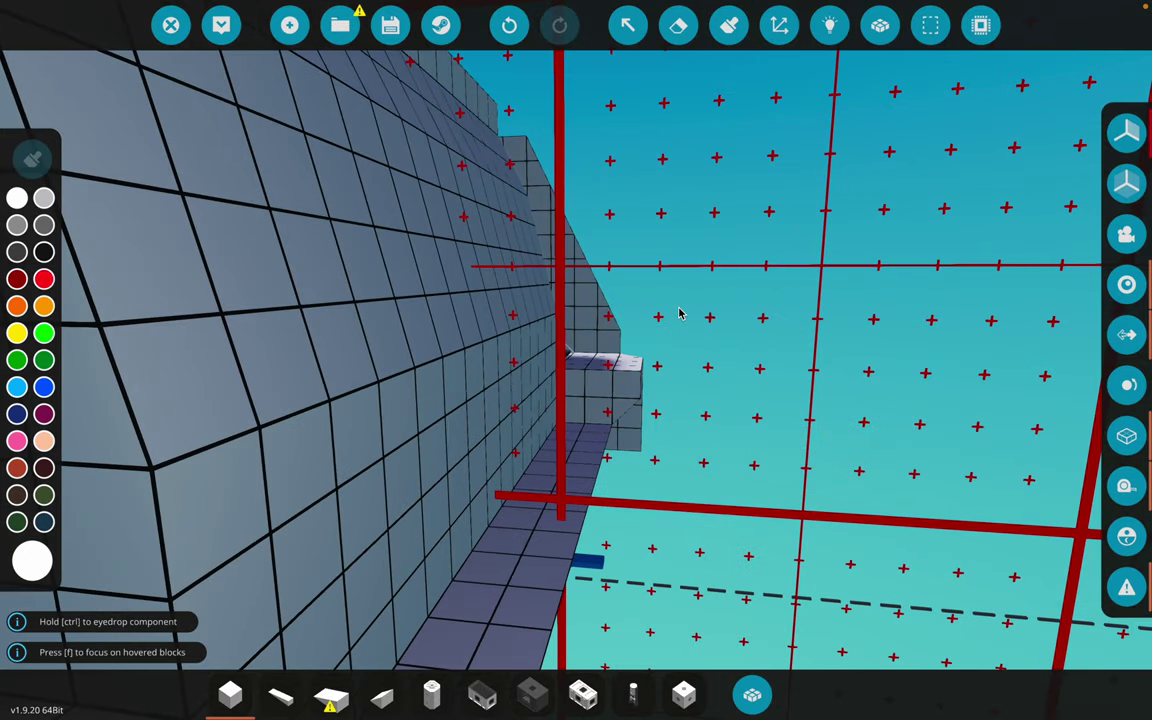
{"action": "key", "text": "w"}
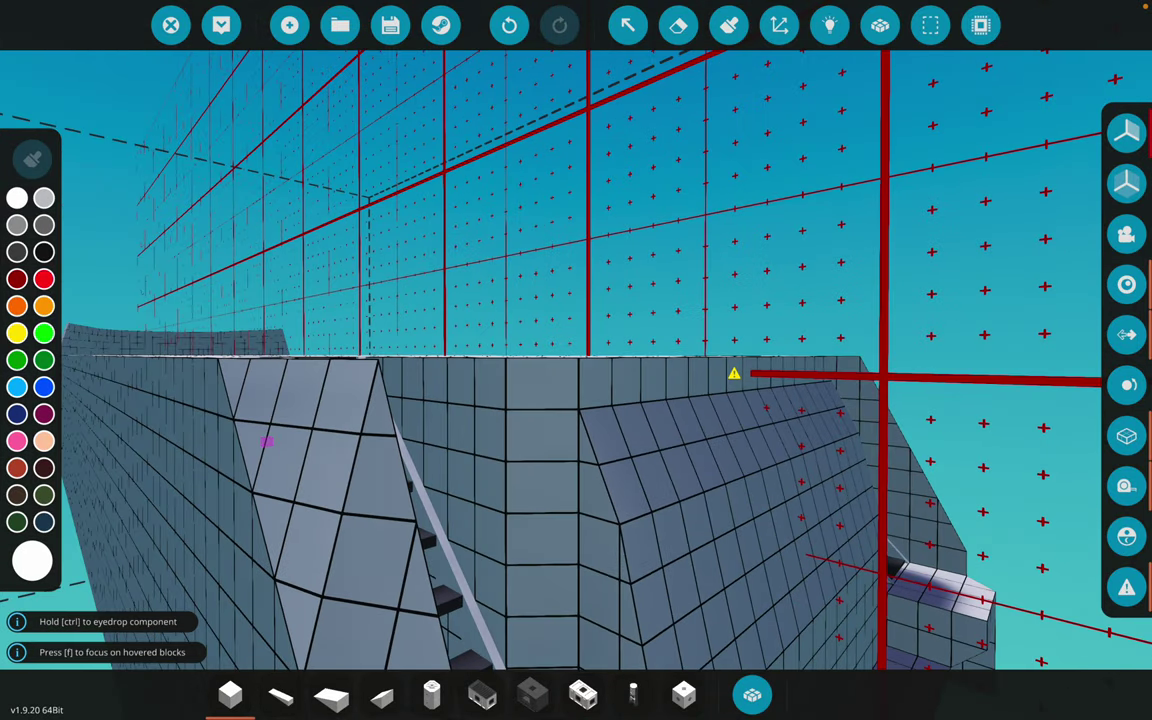
Examine the finished door and the surrounding stern from above and outside.
{"action": "key", "text": "e"}
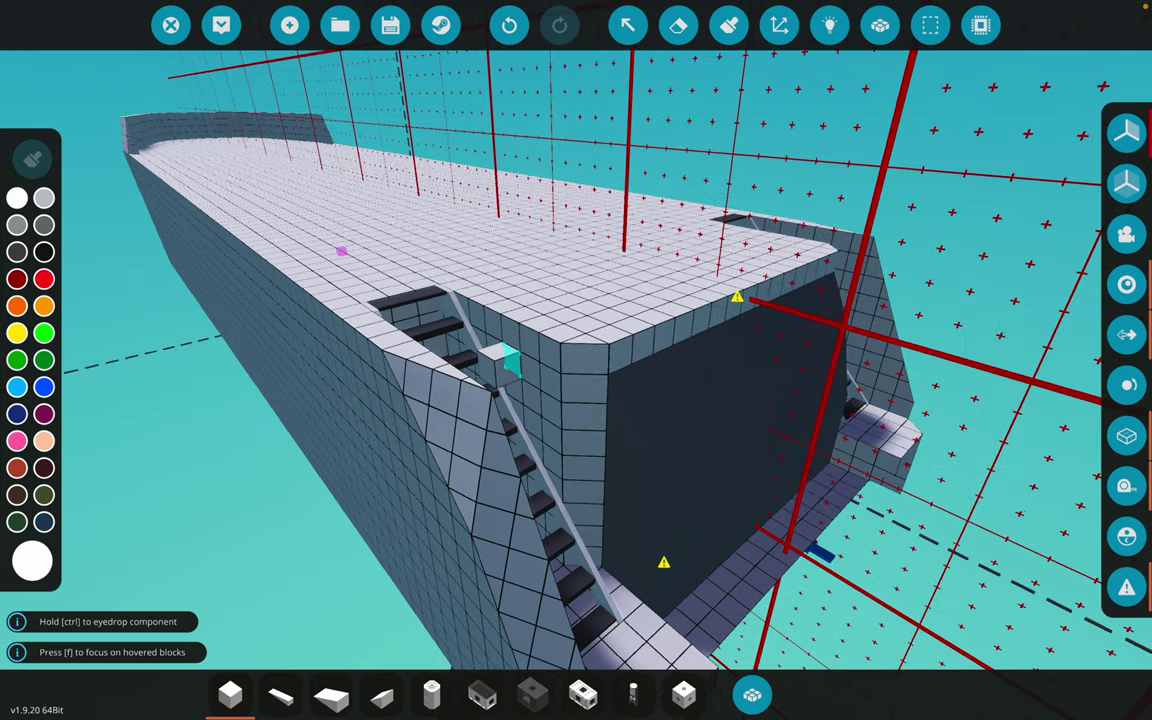
{"action": "key", "text": "e"}
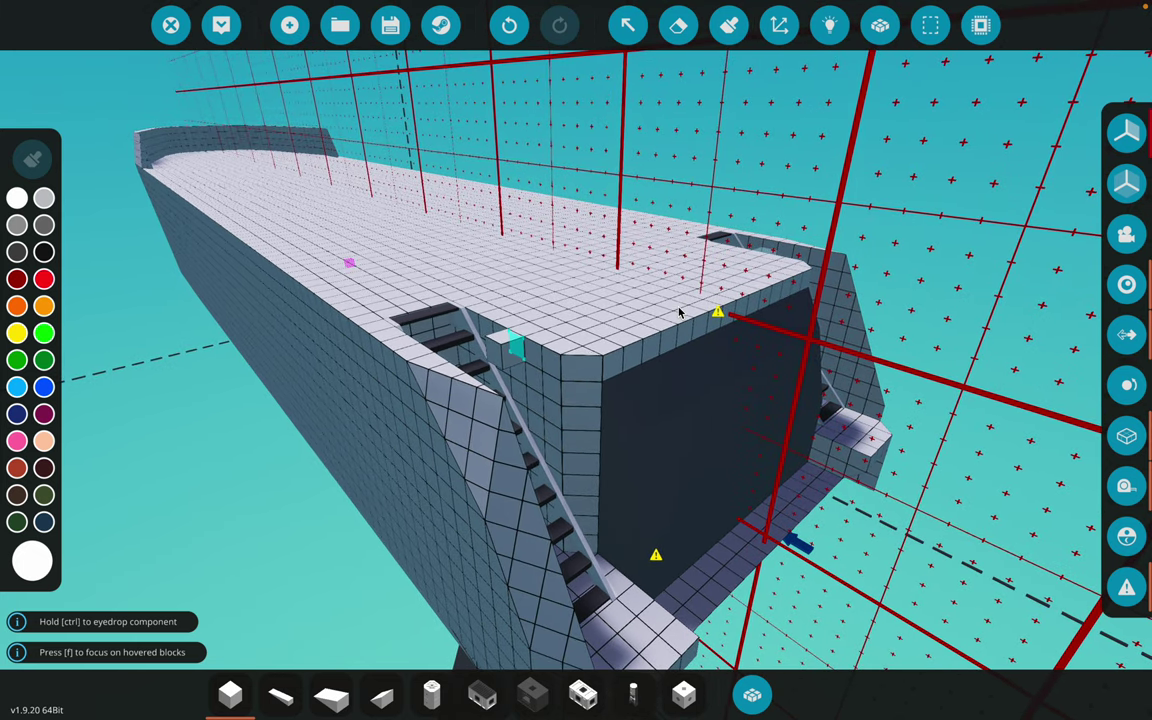
{"action": "key", "text": "w"}
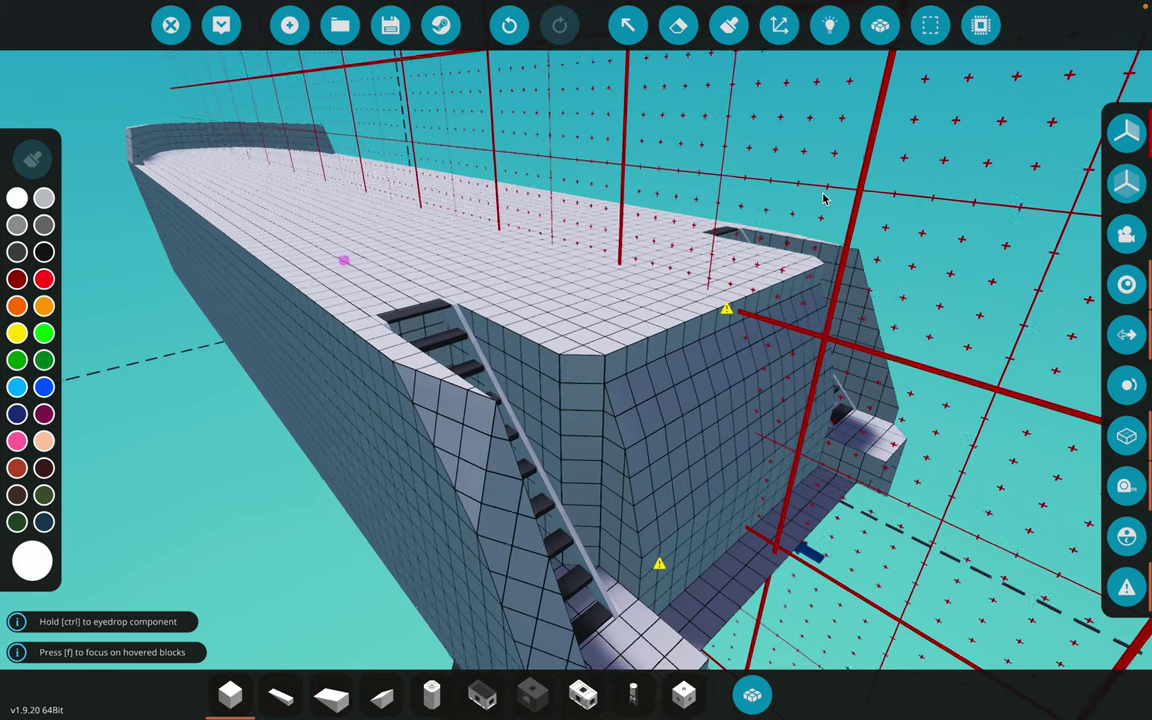
{"action": "key", "text": "w"}
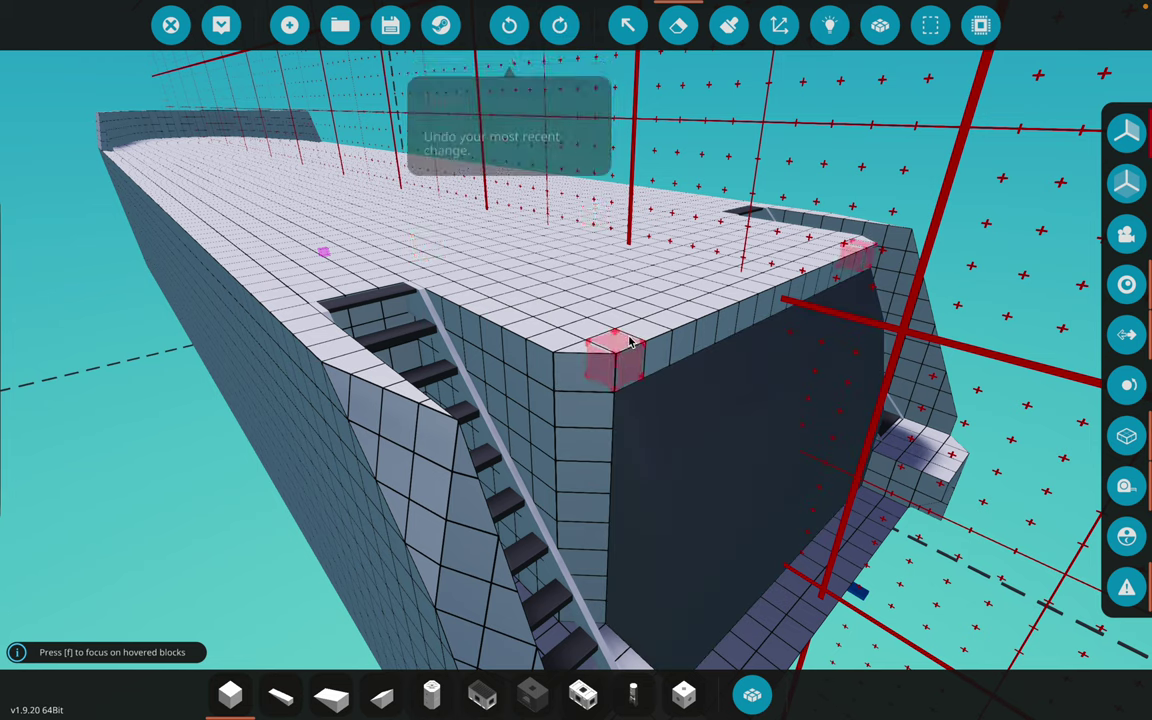
Save the vehicle as a new save named "small party yatch".
{"action": "key", "text": "p"}
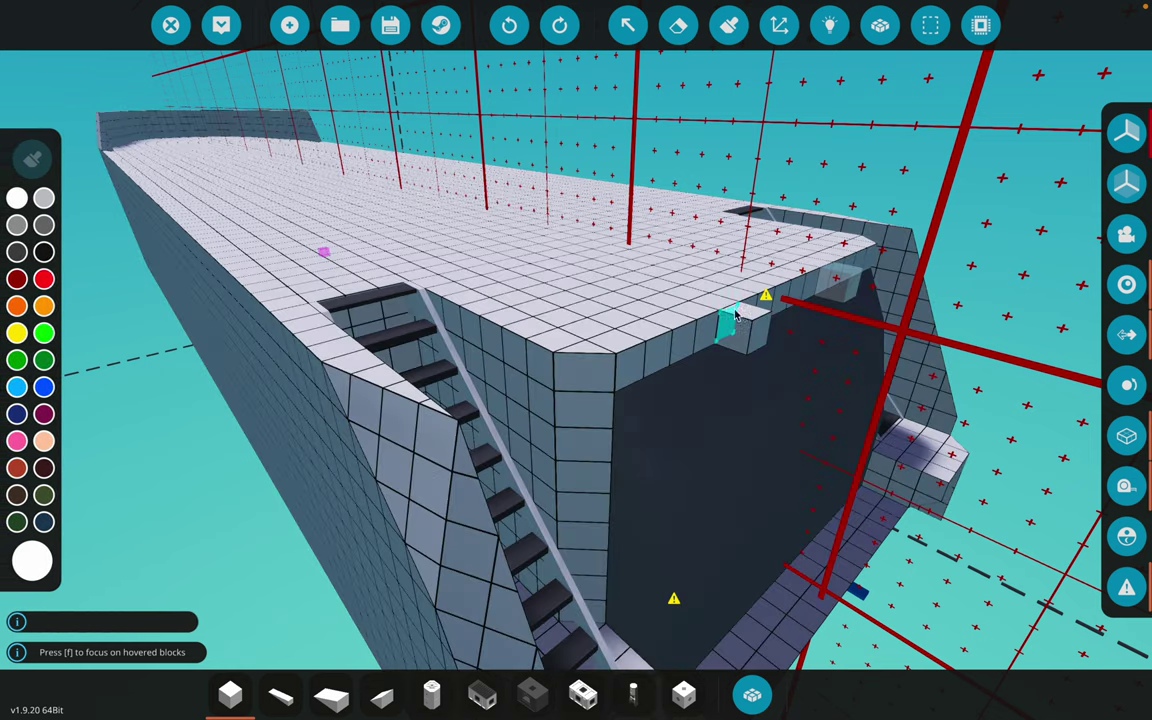
{"action": "left_click", "coordinate": [388, 30]}
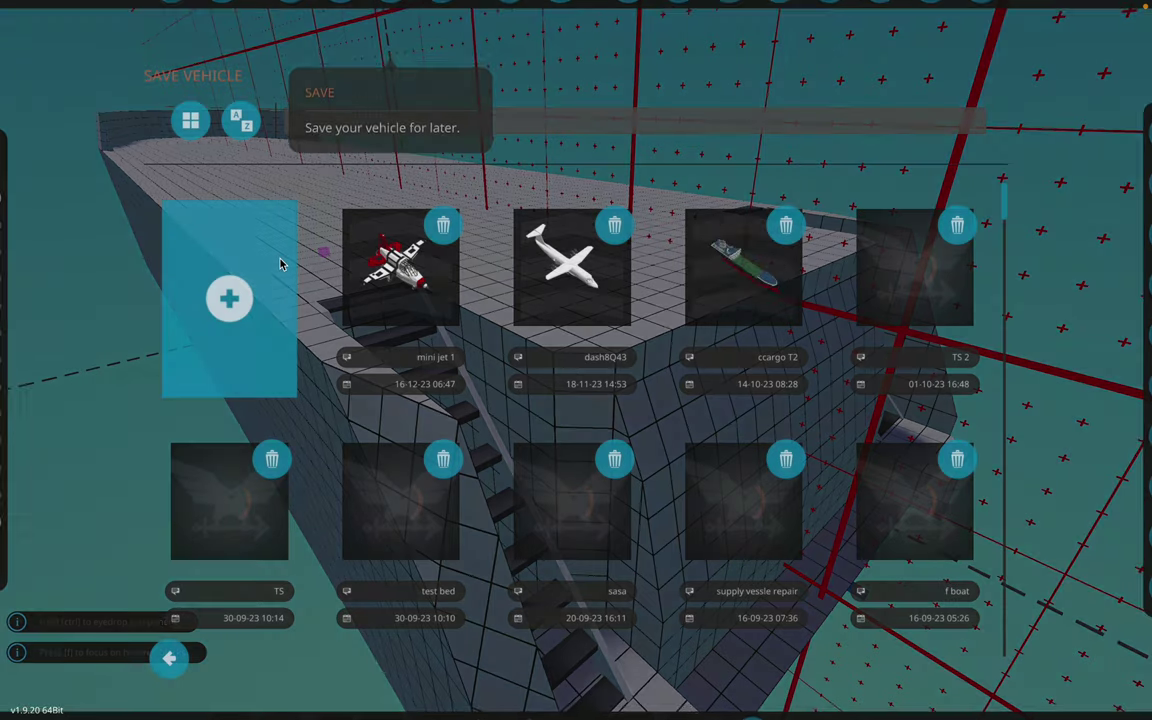
{"action": "left_click", "coordinate": [281, 263]}
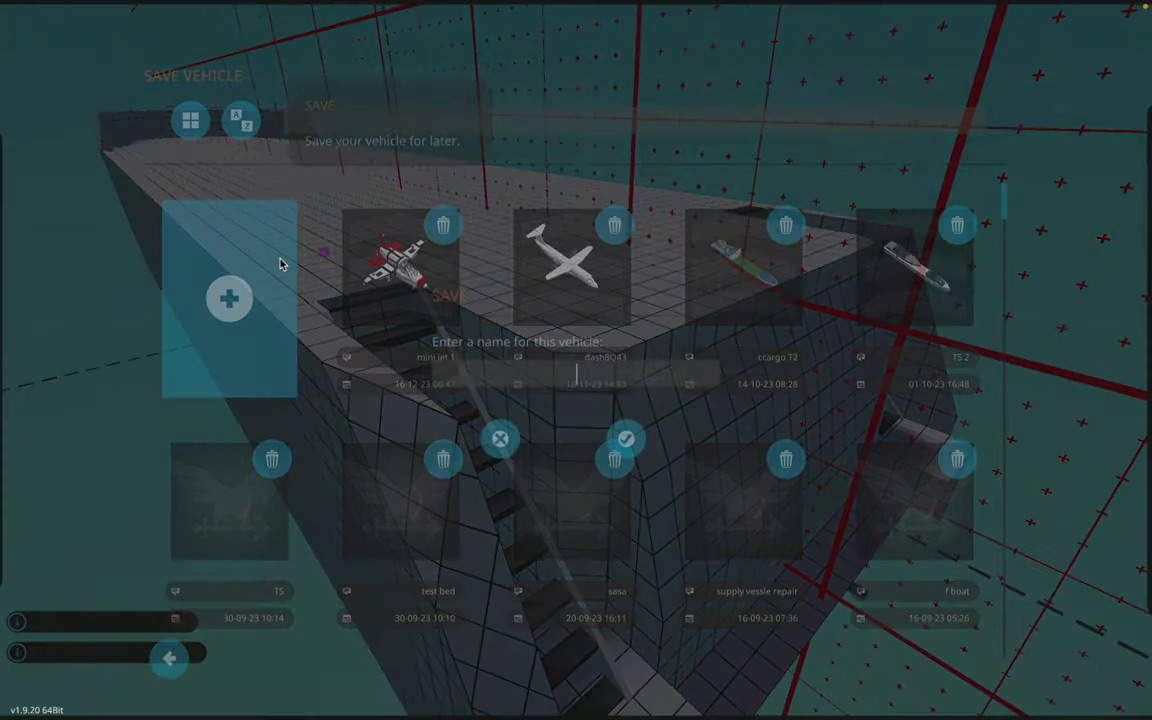
{"action": "type", "text": "S"}
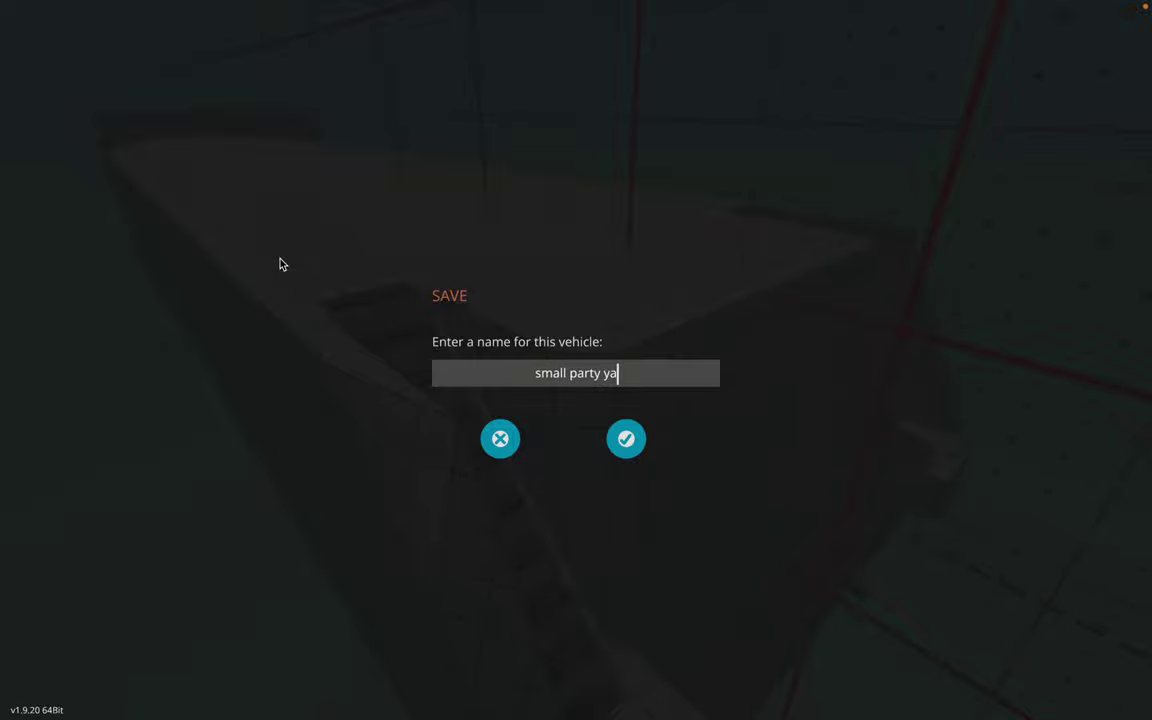
{"action": "left_click", "coordinate": [624, 438]}
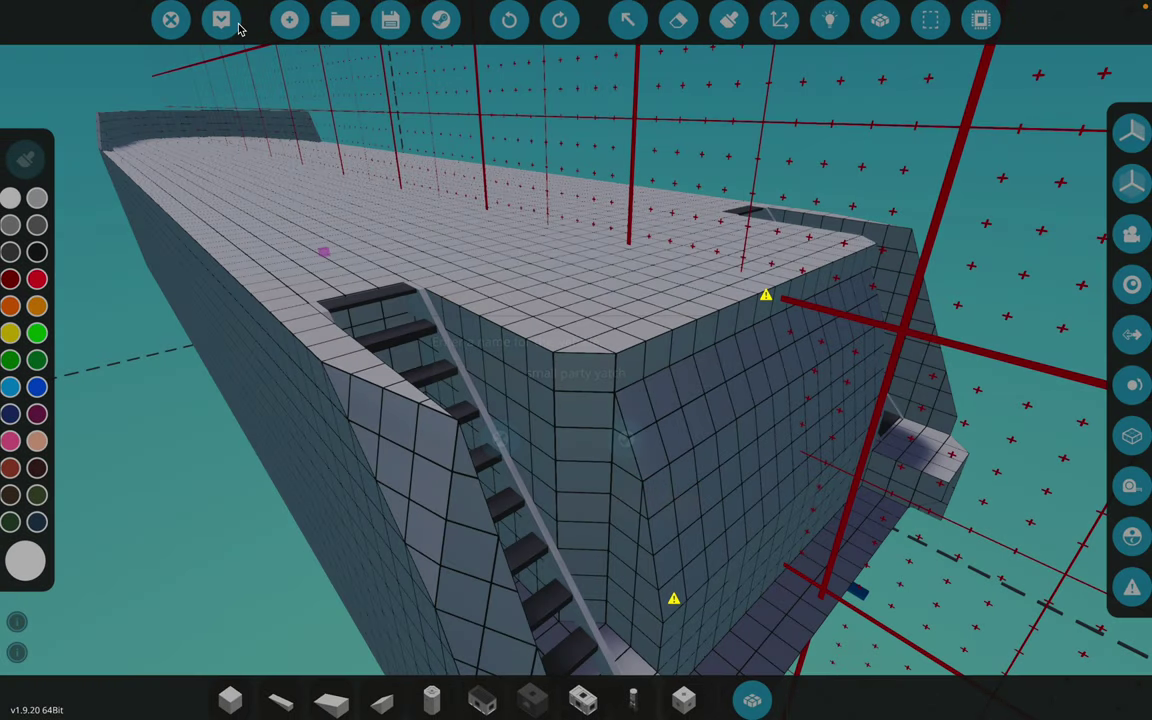